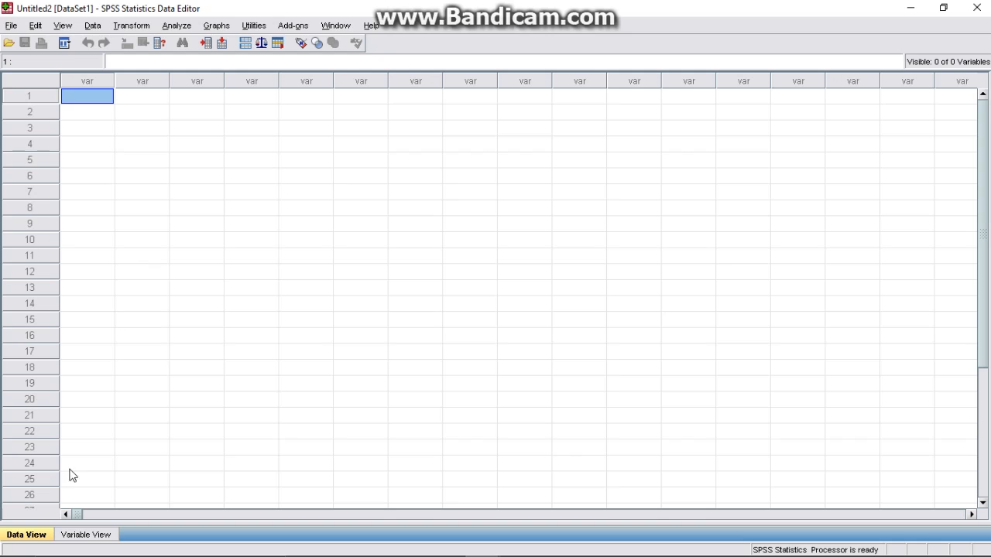
- Define the first variable in the variable list with the name Nama
{"action": "left_click", "coordinate": [95, 536]}
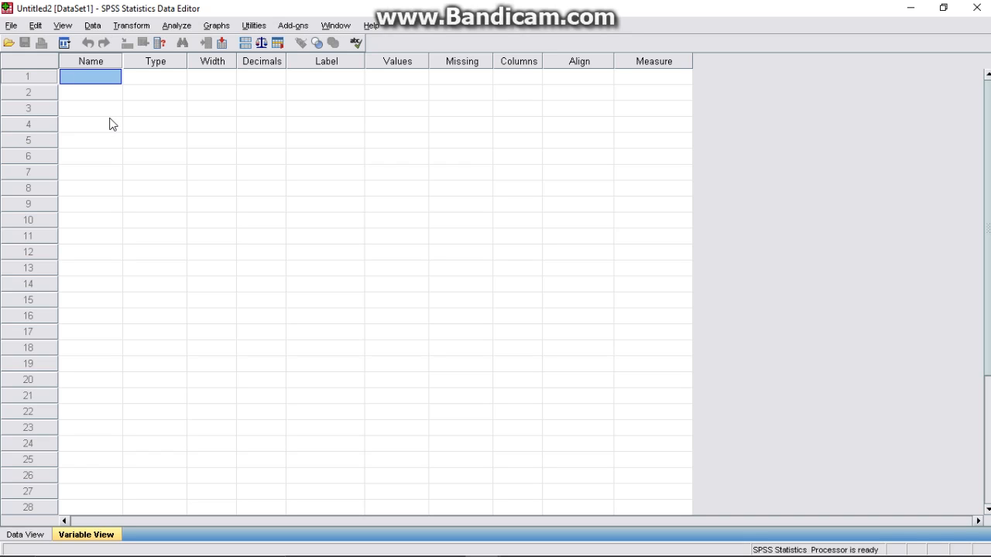
{"action": "type", "text": "Nama"}
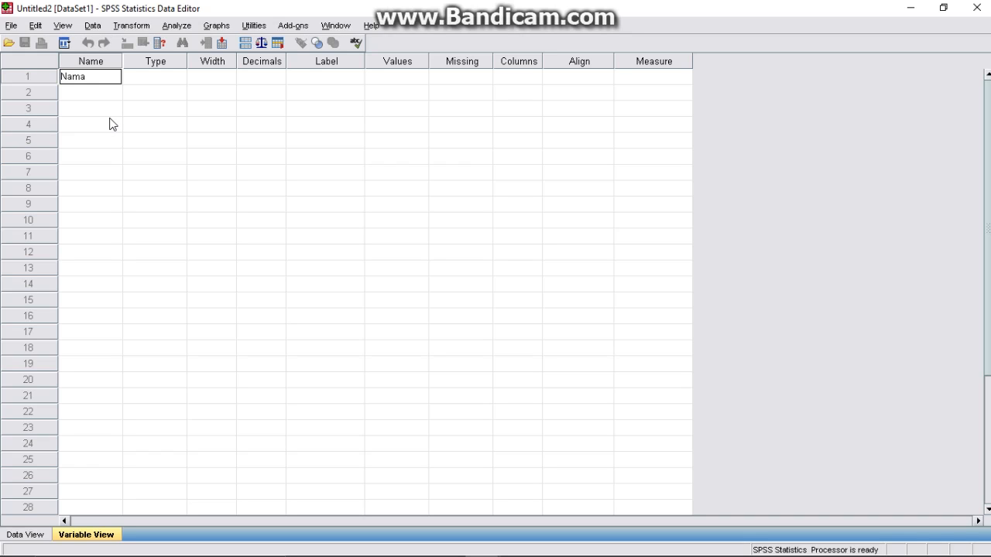
{"action": "key", "text": "Return"}
{"action": "key", "text": "Up"}
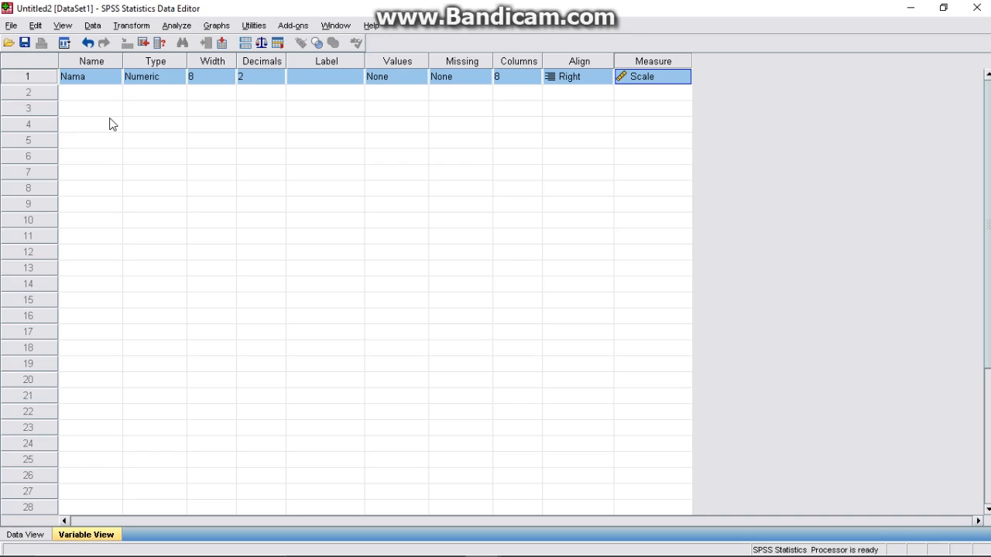
- Try to name the second variable "Jenis Kelamin" with a space between the words
{"action": "left_click", "coordinate": [89, 94]}
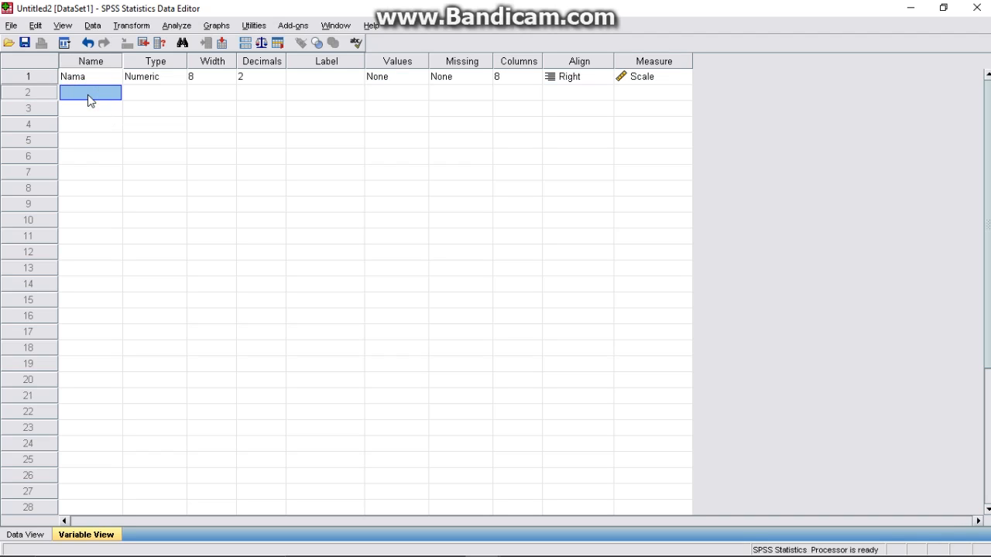
{"action": "type", "text": "Jenis Kelamin"}
{"action": "key", "text": "Return"}
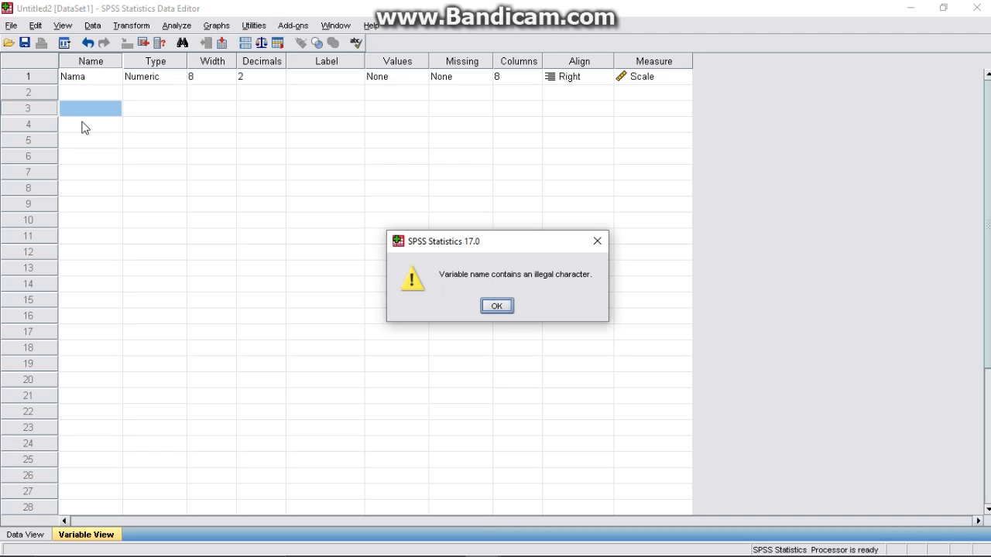
{"action": "left_click", "coordinate": [498, 307]}
- Define the second variable with the name Jenis_Kelamin, using an underscore between the words
{"action": "left_click", "coordinate": [98, 92]}
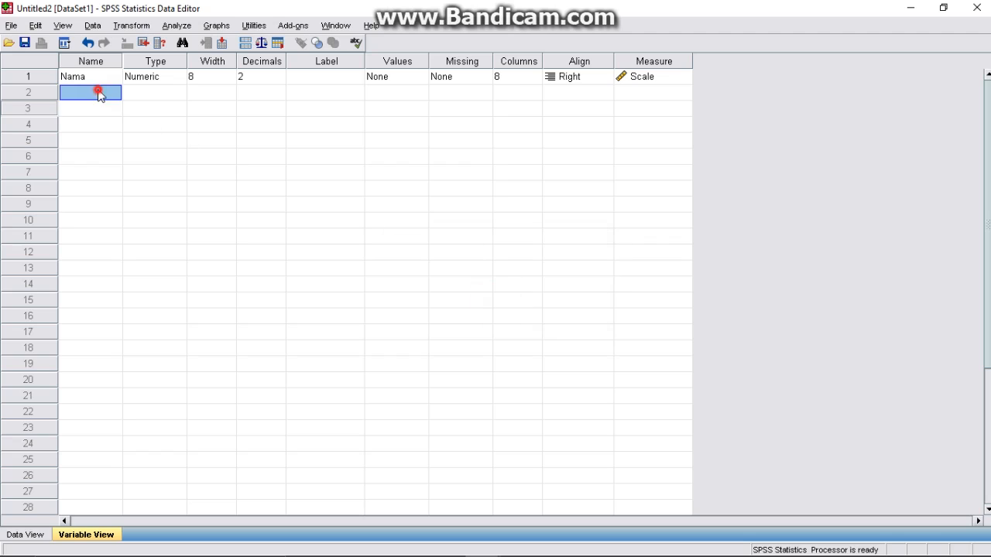
{"action": "type", "text": "Jenis"}
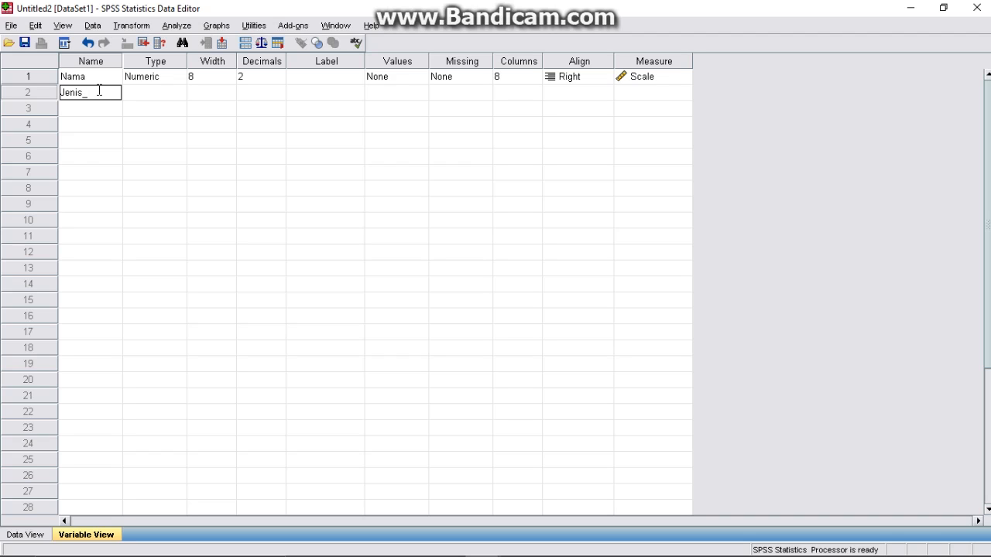
{"action": "type", "text": "_Kelamin"}
{"action": "left_click", "coordinate": [157, 94]}
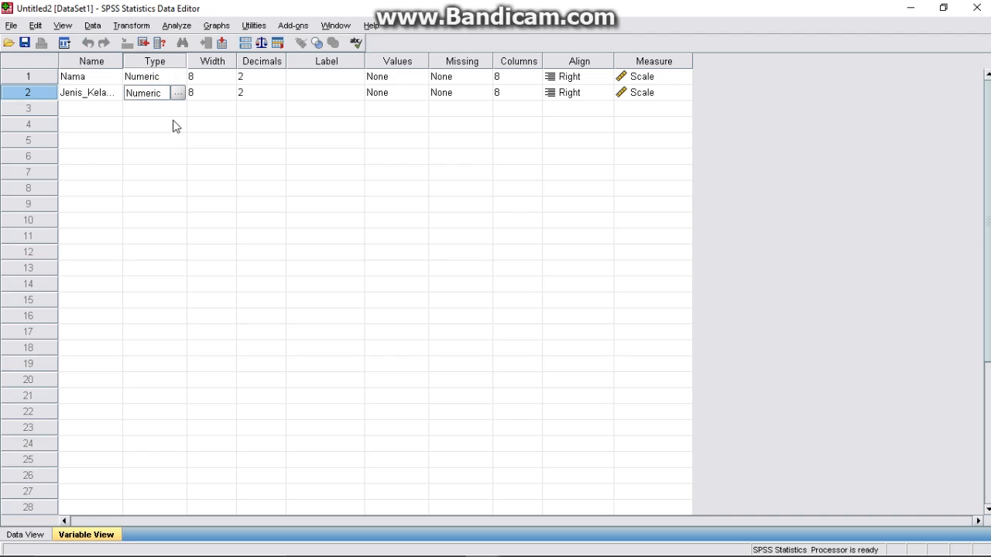
- Define a third variable named Nilai below Jenis_Kelamin
{"action": "left_click", "coordinate": [86, 110]}
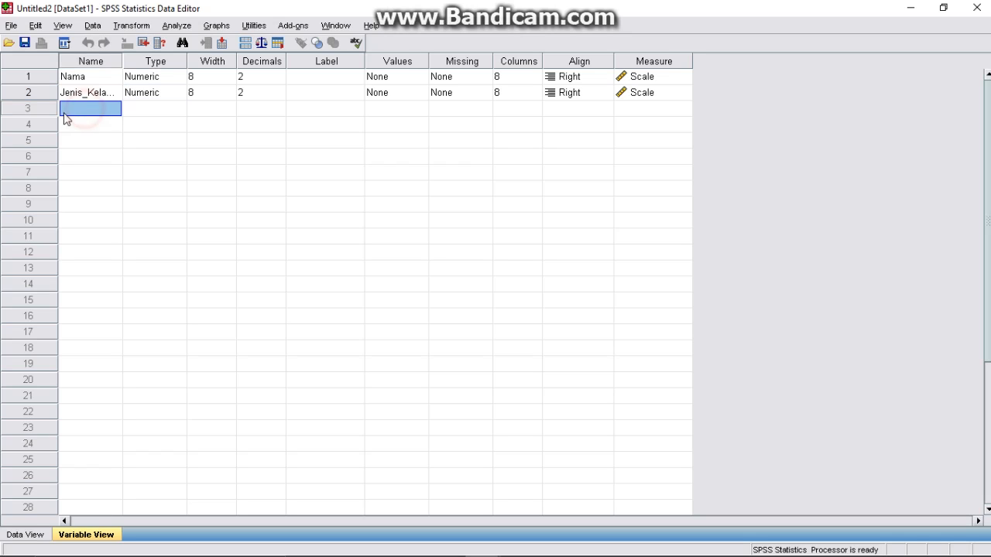
{"action": "type", "text": "Nilai"}
{"action": "left_click", "coordinate": [168, 137]}
{"action": "left_click", "coordinate": [148, 75]}
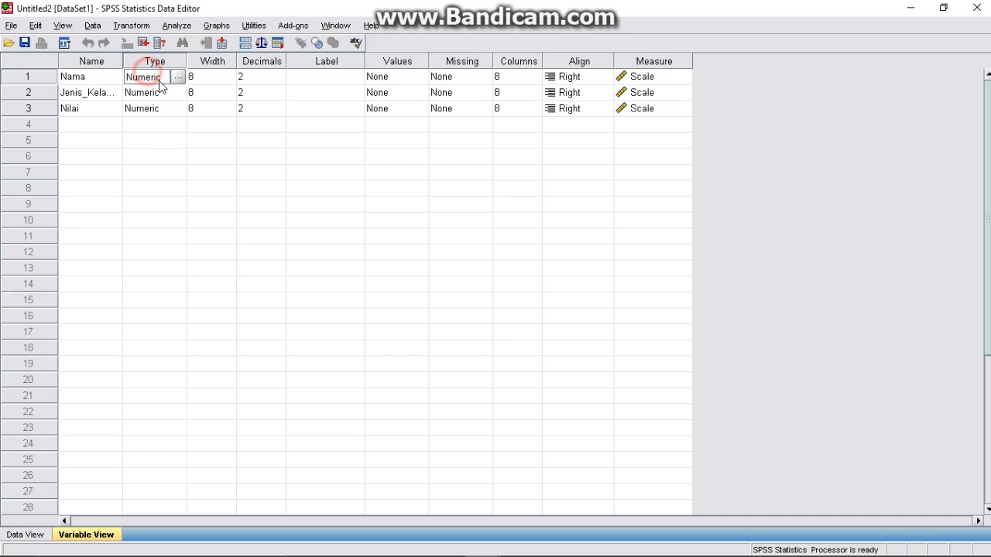
{"action": "left_click", "coordinate": [151, 113]}
{"action": "left_click", "coordinate": [158, 77]}
{"action": "left_click", "coordinate": [147, 109]}
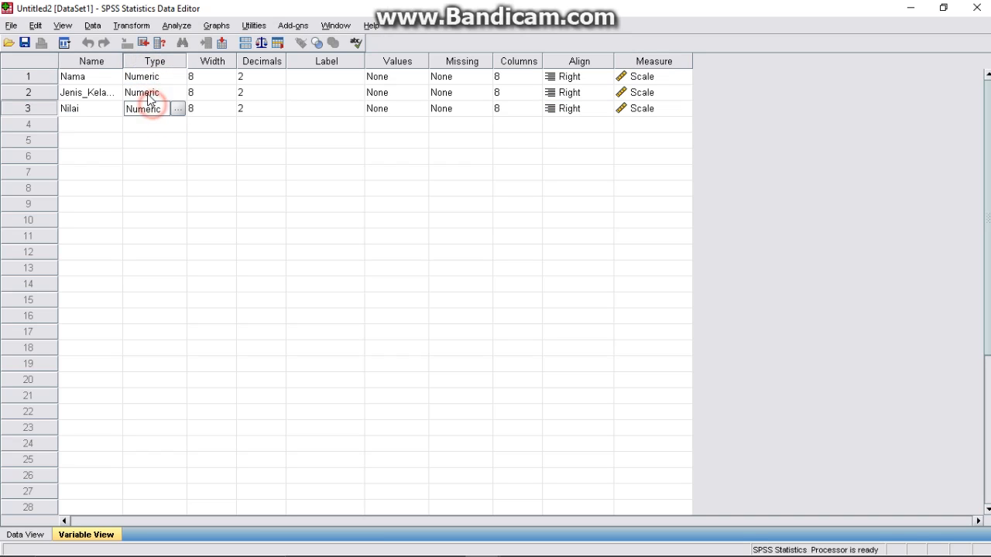
{"action": "left_click", "coordinate": [143, 80]}
{"action": "left_click", "coordinate": [90, 73]}
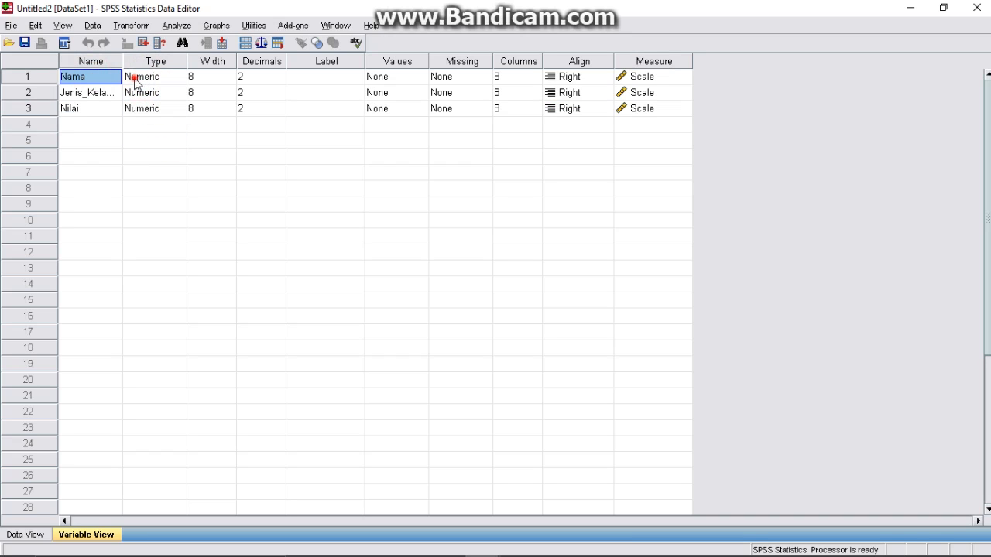
- Change the variable type of Nama to String
{"action": "left_click", "coordinate": [137, 77]}
{"action": "left_click", "coordinate": [178, 77]}
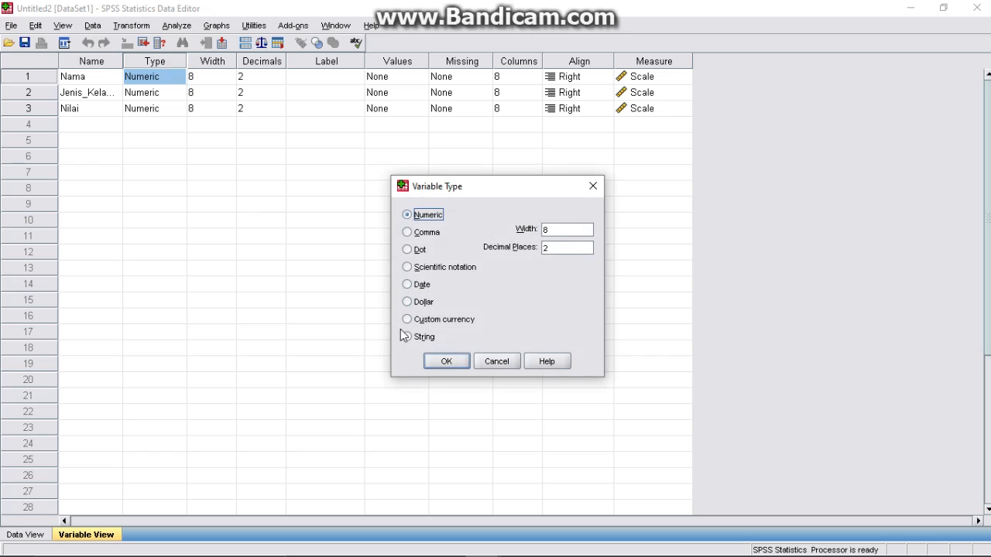
{"action": "left_click", "coordinate": [406, 336]}
{"action": "left_click", "coordinate": [440, 363]}
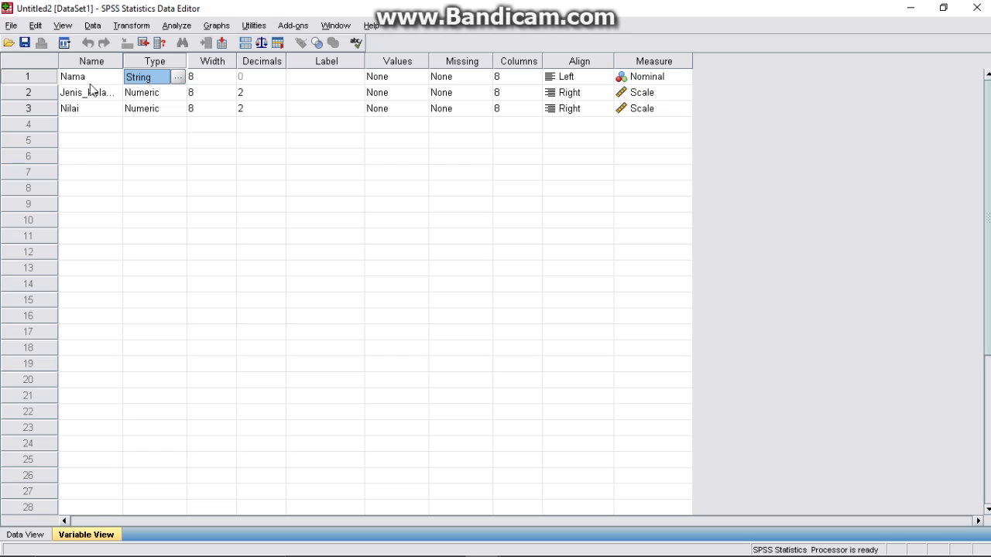
{"action": "left_click", "coordinate": [141, 109]}
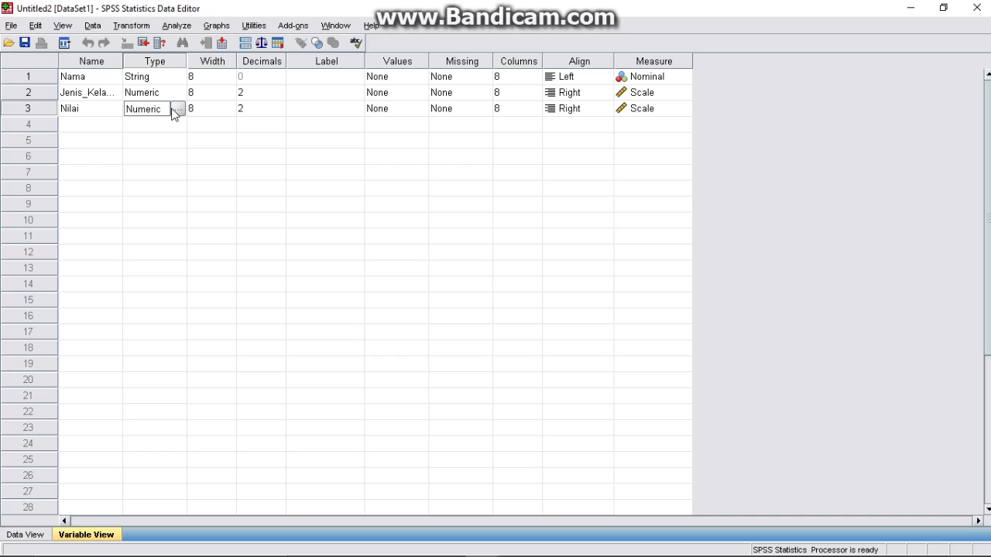
{"action": "left_click", "coordinate": [196, 77]}
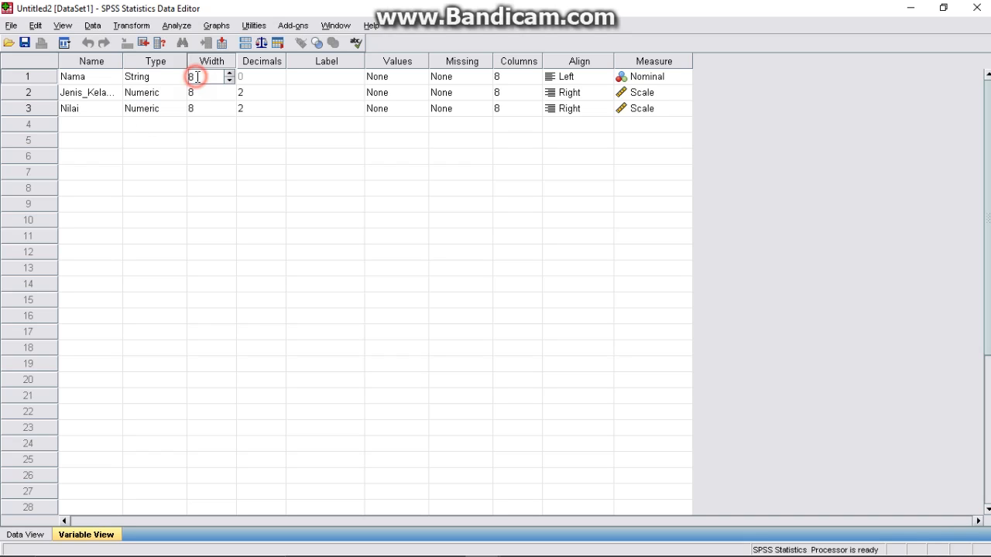
{"action": "left_click", "coordinate": [257, 77]}
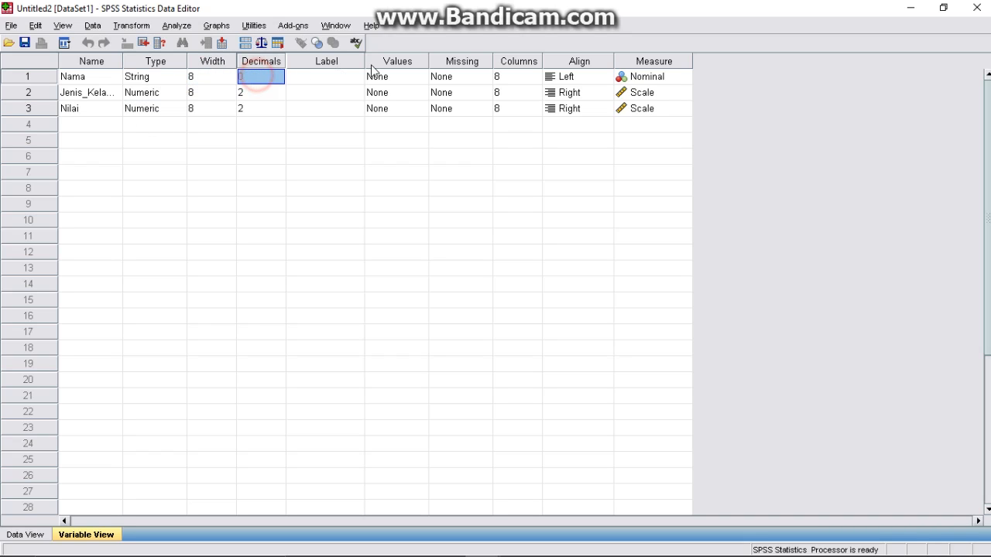
- Choose Nominal as the measurement level of the Nama variable
{"action": "left_click", "coordinate": [655, 74]}
{"action": "left_click", "coordinate": [681, 77]}
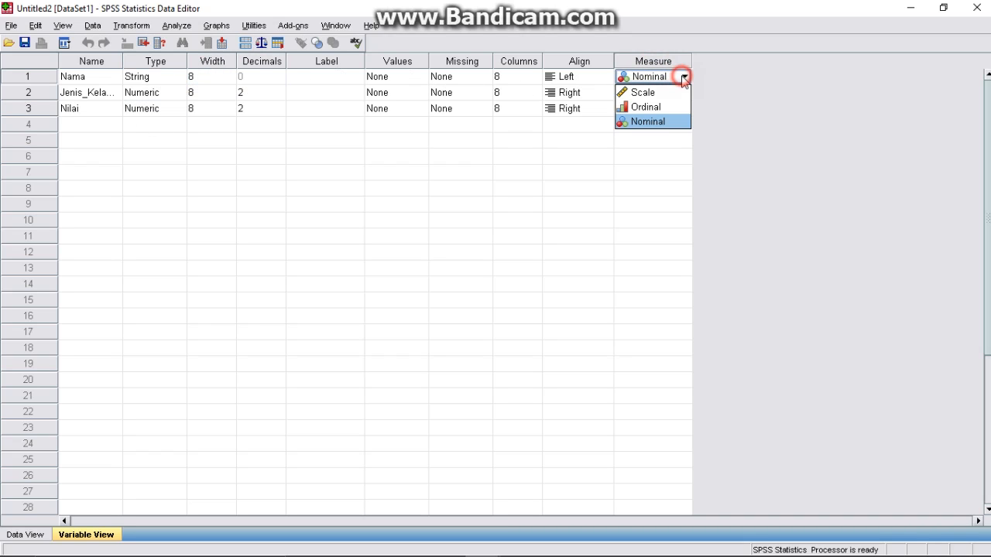
{"action": "left_click", "coordinate": [656, 120]}
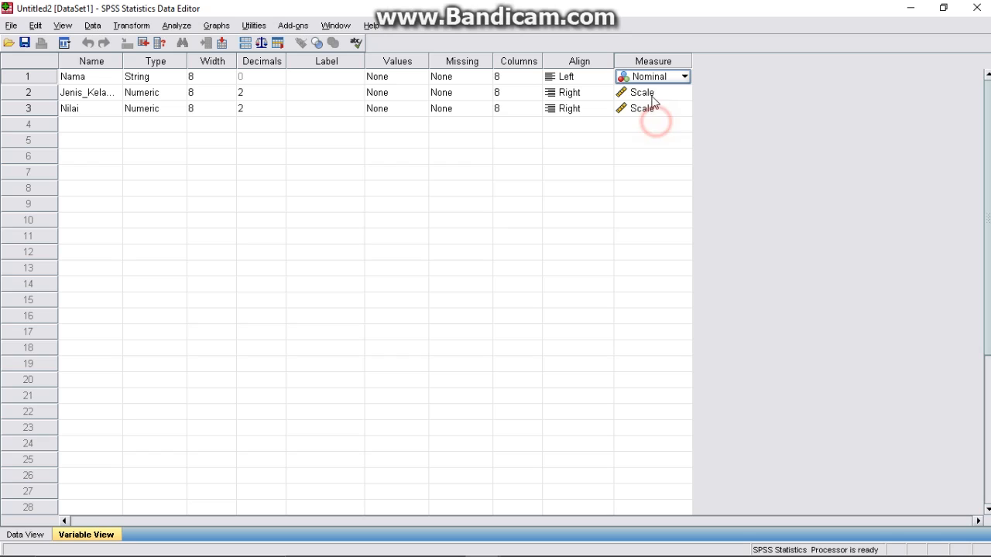
- Add a value label to Jenis_Kelamin that assigns "Laki-Laki" to the value 1
{"action": "left_click", "coordinate": [97, 94]}
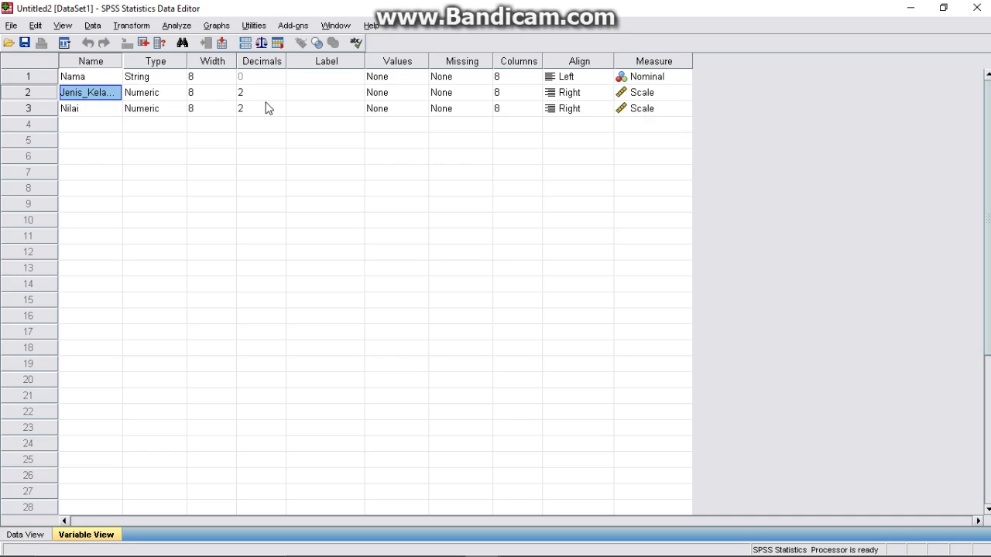
{"action": "left_click", "coordinate": [398, 92]}
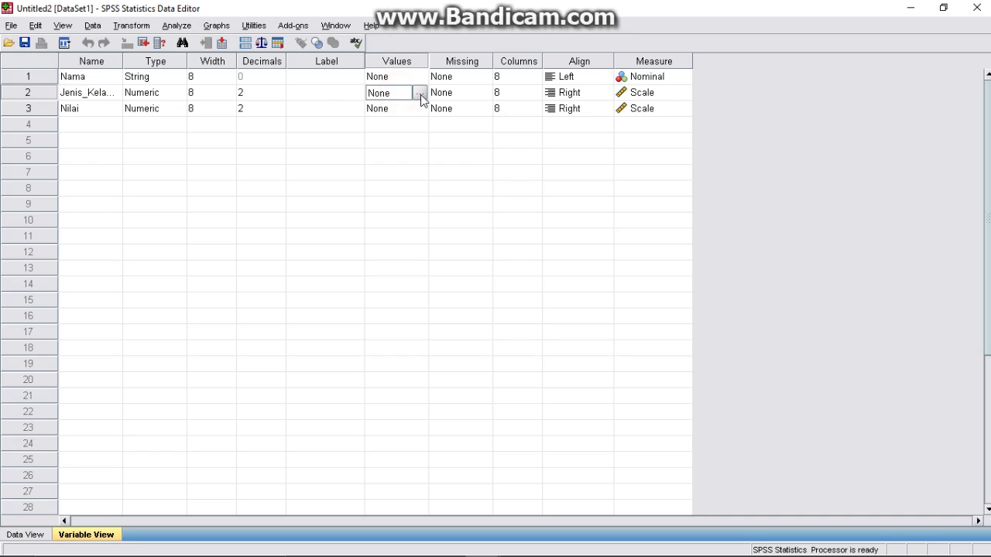
{"action": "left_click", "coordinate": [420, 93]}
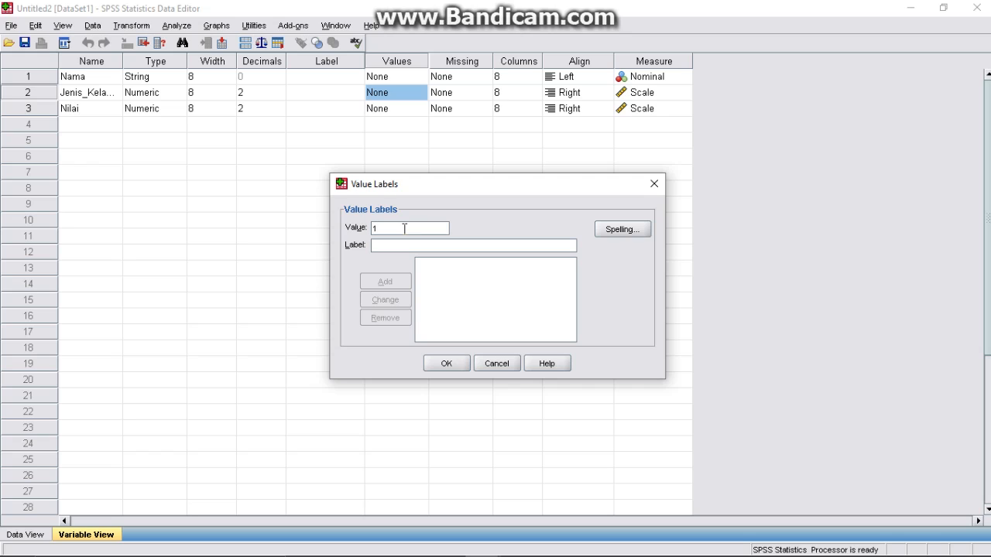
{"action": "type", "text": "Laki-Laki"}
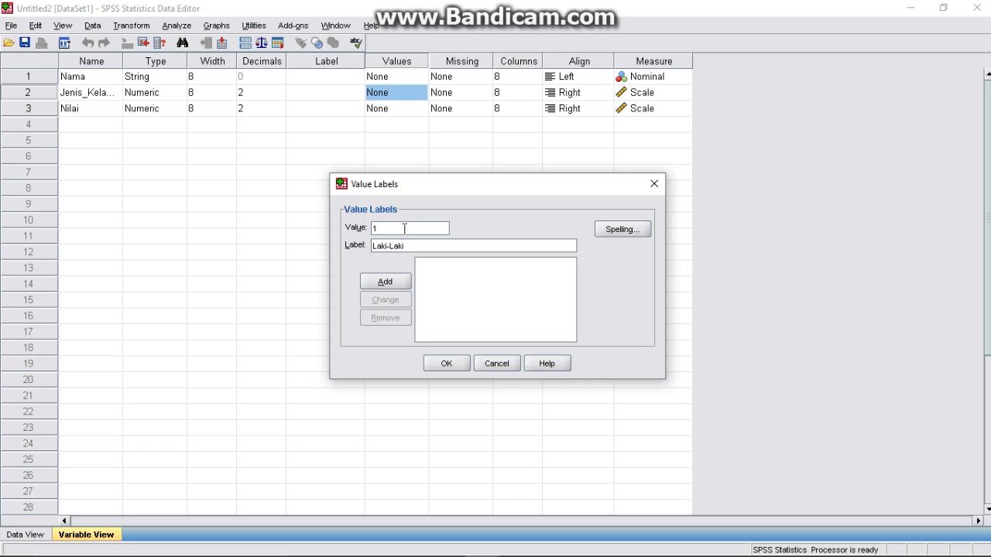
{"action": "left_click", "coordinate": [397, 280]}
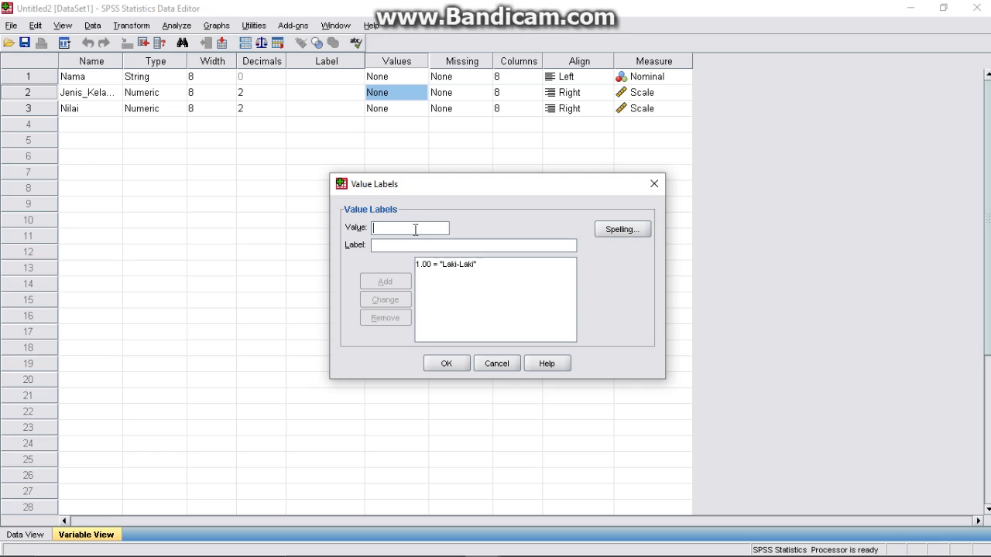
- Add the label "Perempuan" for the value 2 of Jenis_Kelamin and apply the value labels
{"action": "left_click", "coordinate": [414, 228]}
{"action": "type", "text": "2"}
{"action": "left_click", "coordinate": [413, 245]}
{"action": "type", "text": "Perempuan"}
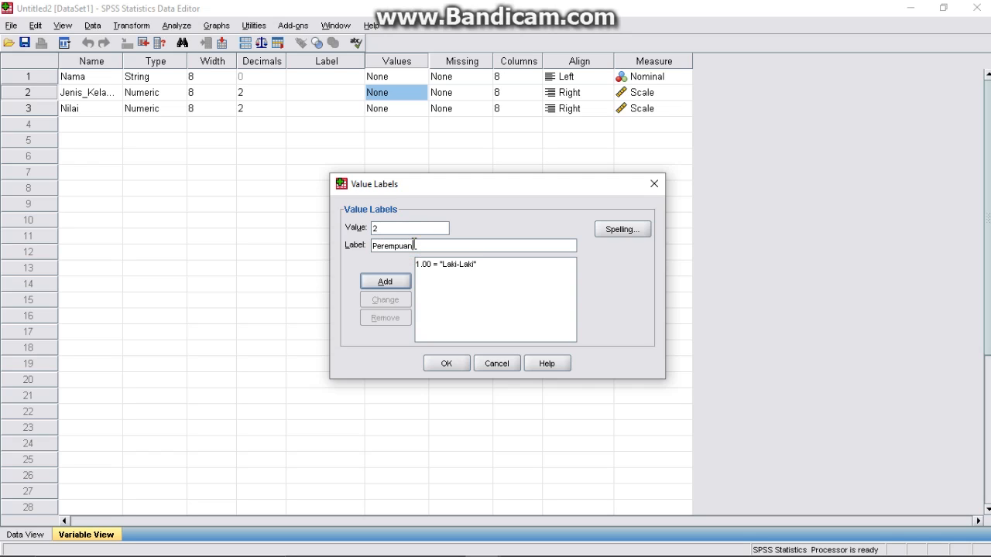
{"action": "left_click", "coordinate": [384, 280]}
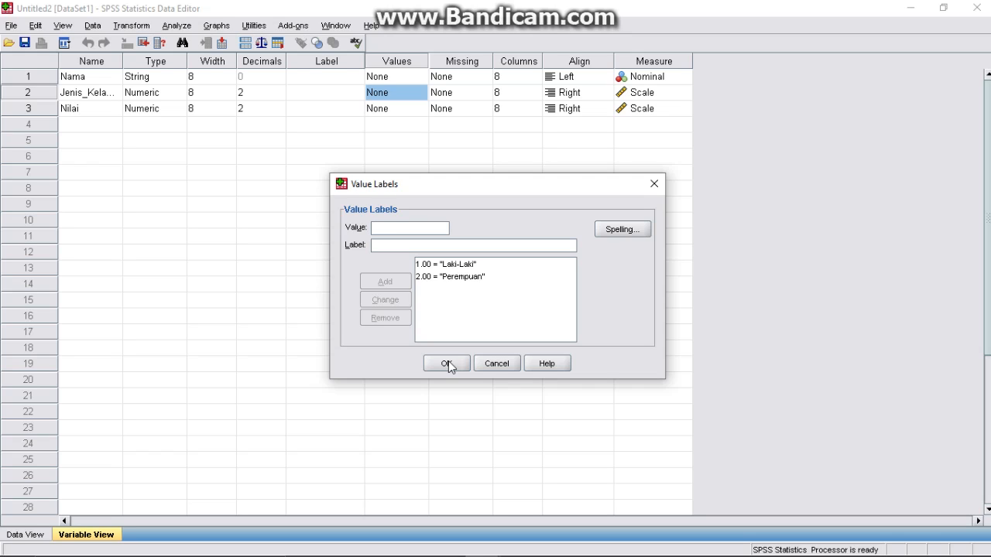
{"action": "left_click", "coordinate": [448, 361]}
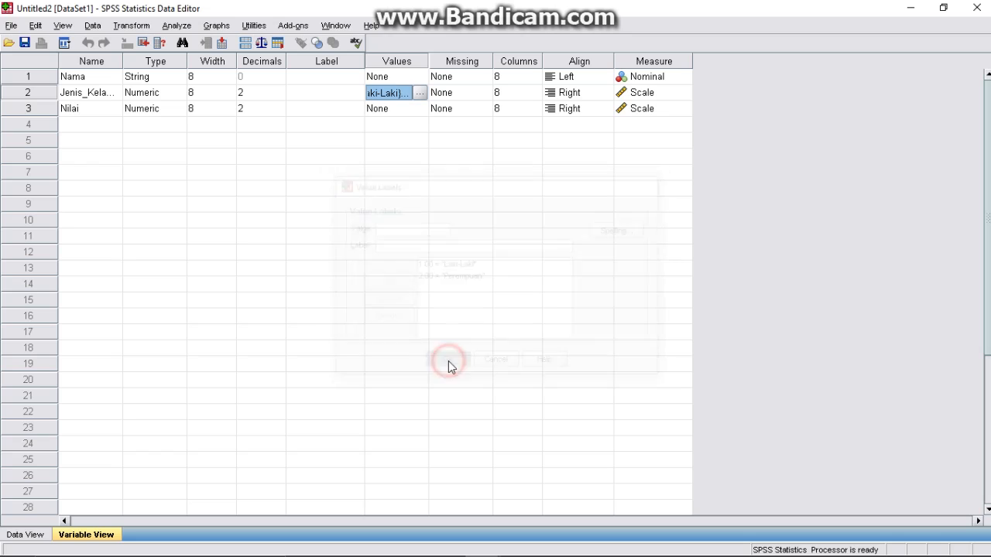
- Review the type and measurement level of Nilai and the names of the three defined variables
{"action": "left_click", "coordinate": [101, 109]}
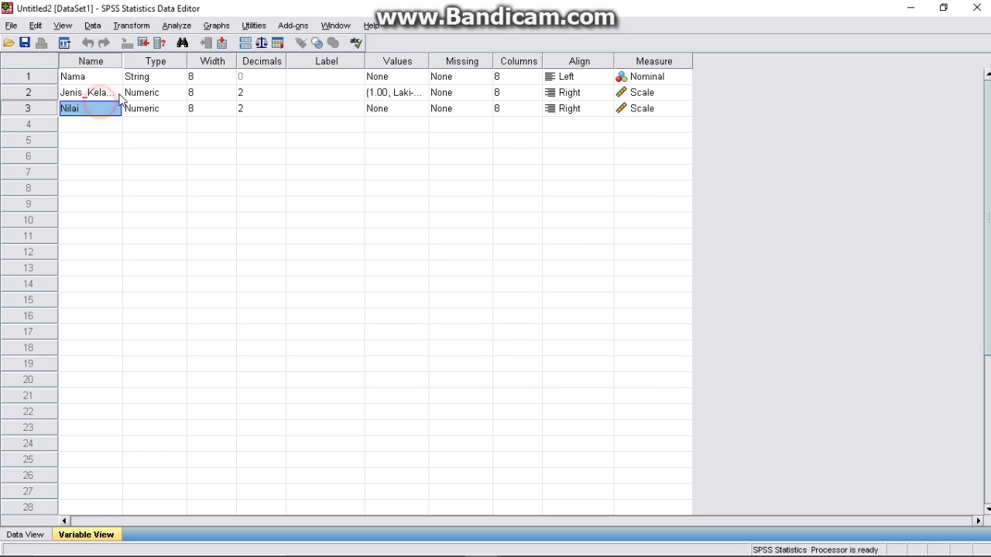
{"action": "left_click", "coordinate": [145, 110]}
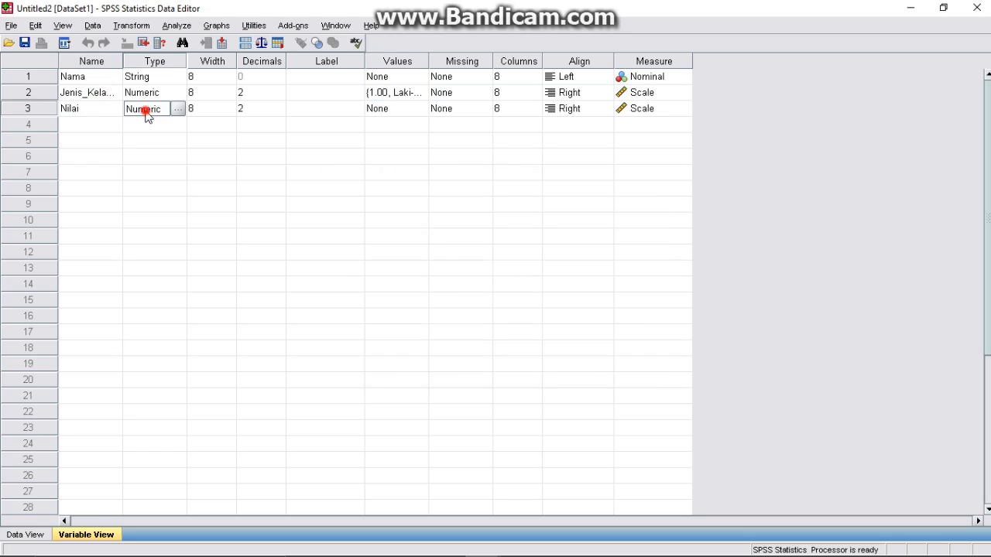
{"action": "left_click", "coordinate": [647, 112]}
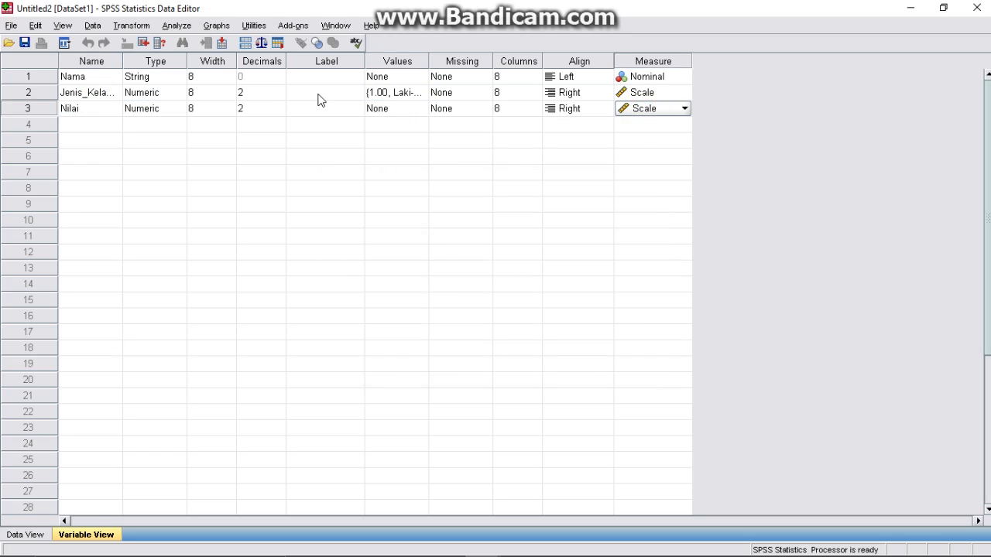
{"action": "left_click", "coordinate": [79, 127]}
{"action": "left_click", "coordinate": [81, 93]}
{"action": "left_click", "coordinate": [80, 77]}
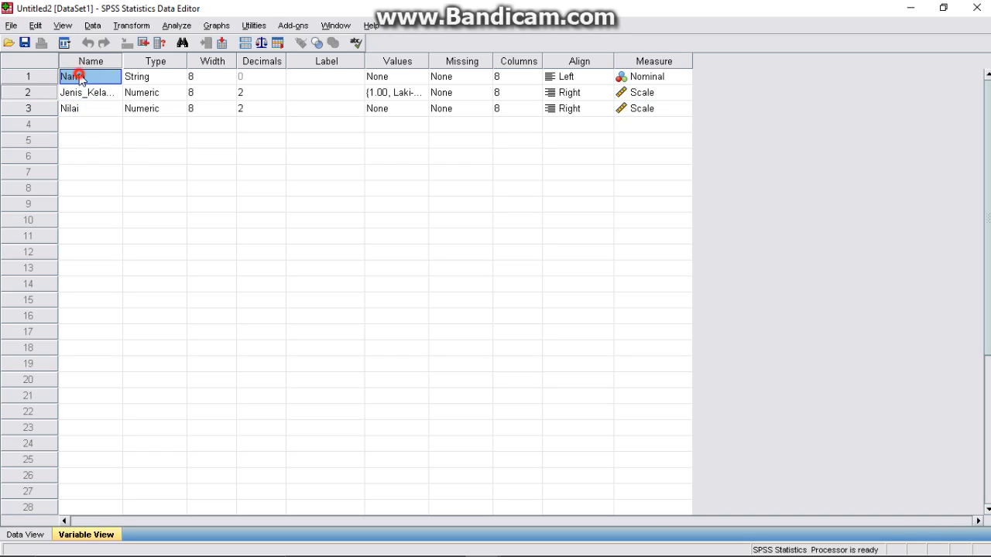
{"action": "left_click", "coordinate": [80, 87]}
{"action": "left_click", "coordinate": [76, 110]}
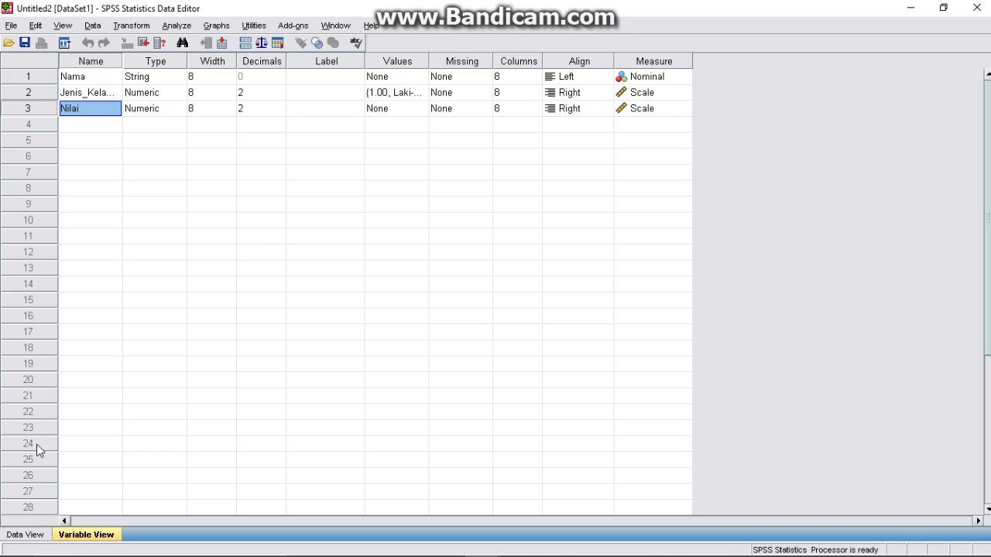
- Widen the Nama and Jenis_Kelamin columns in the data grid and select the first Nama cell
{"action": "left_click", "coordinate": [18, 535]}
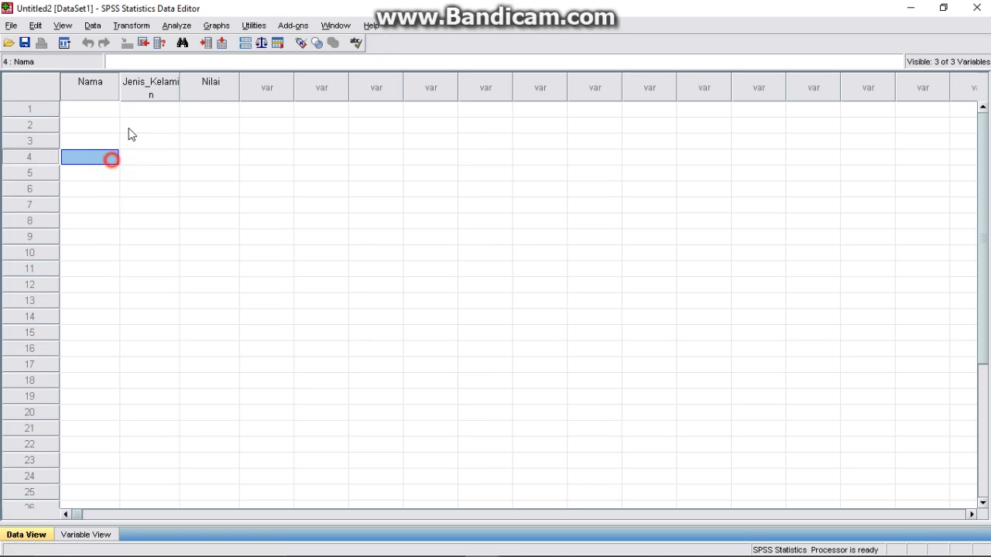
{"action": "left_click_drag", "start_coordinate": [111, 157], "coordinate": [149, 141]}
{"action": "left_click_drag", "start_coordinate": [179, 85], "coordinate": [214, 82]}
{"action": "left_click_drag", "start_coordinate": [120, 82], "coordinate": [152, 81]}
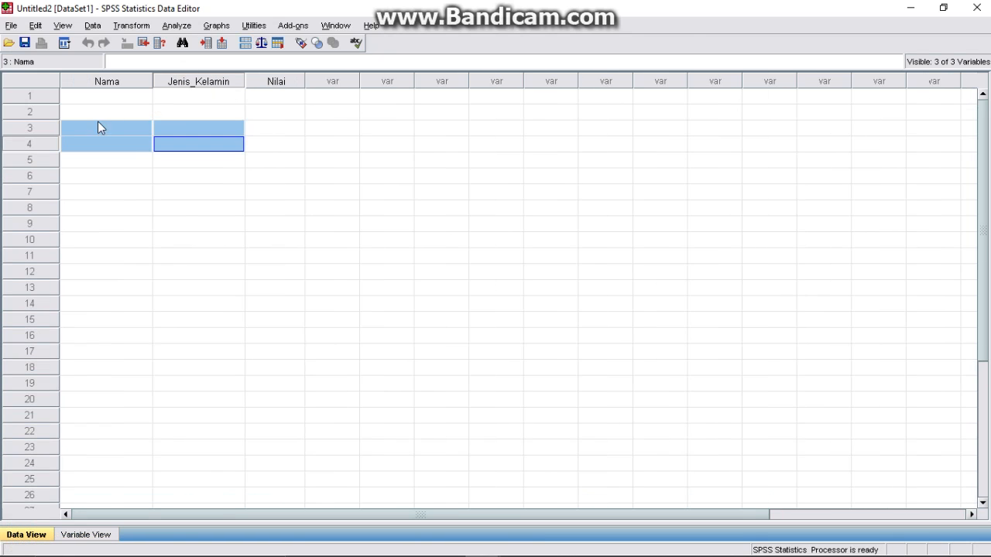
{"action": "left_click", "coordinate": [98, 124]}
{"action": "left_click", "coordinate": [108, 98]}
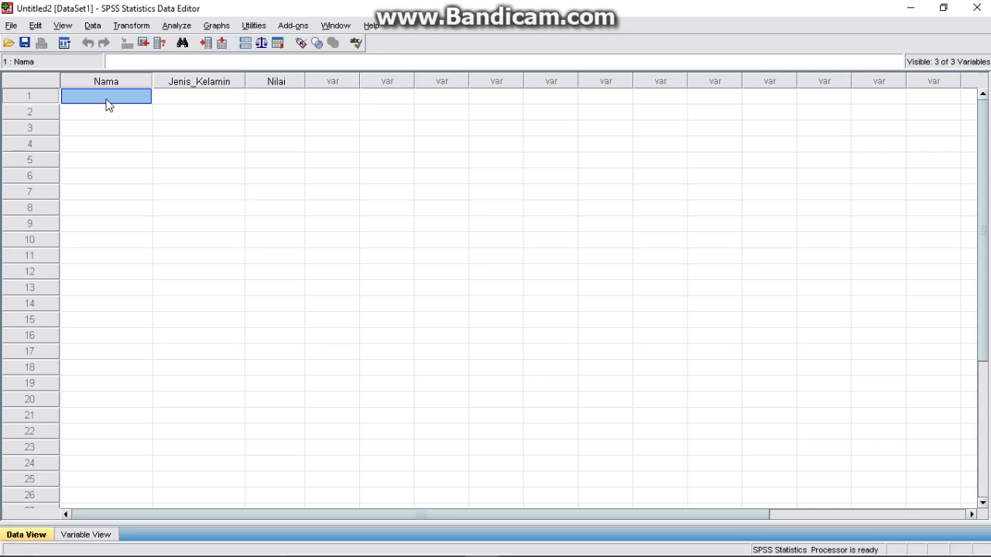
- Enter the first four people's names in rows 1 to 4 of the Nama column
{"action": "type", "text": "Rizky"}
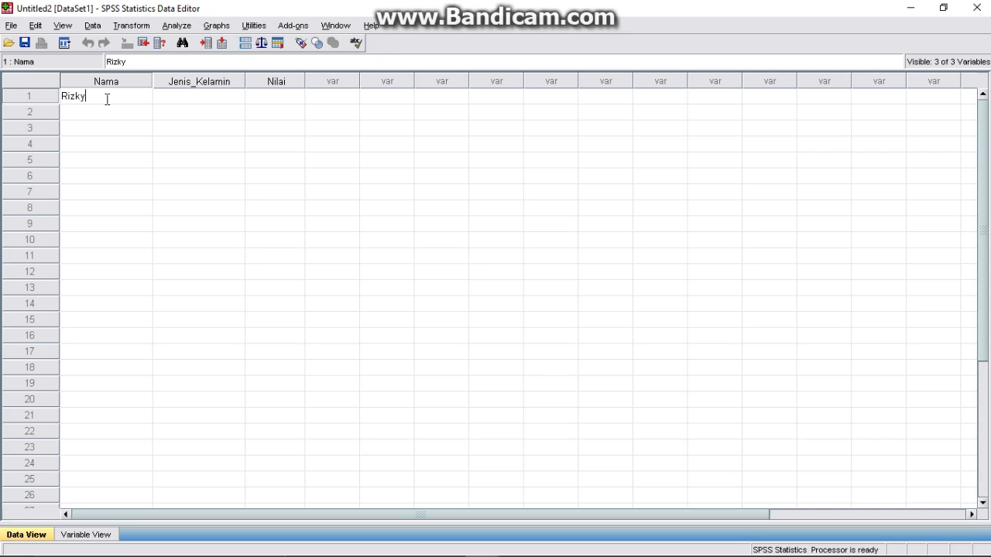
{"action": "key", "text": "Return"}
{"action": "type", "text": "Risaldi"}
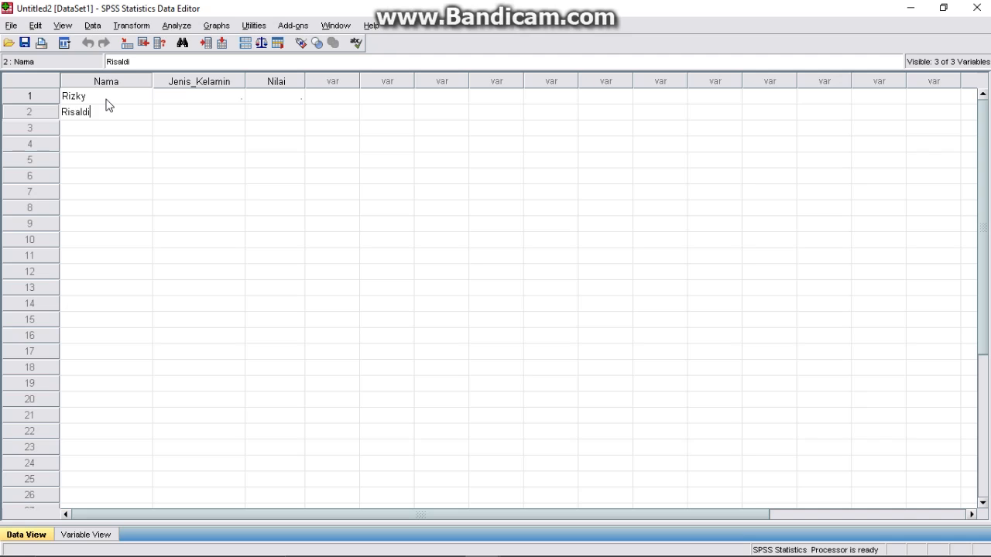
{"action": "key", "text": "Return"}
{"action": "type", "text": "Agung"}
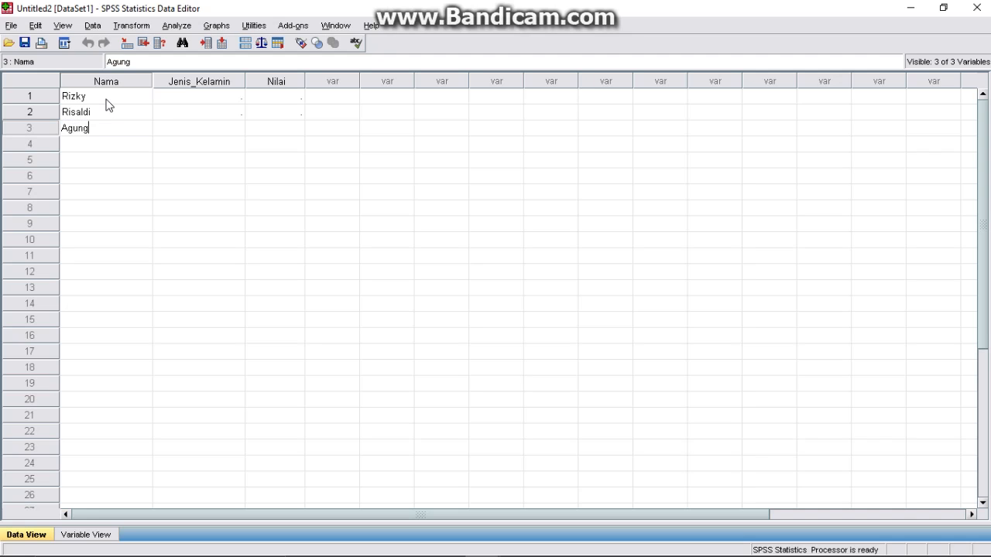
{"action": "key", "text": "Return"}
{"action": "type", "text": "Andi"}
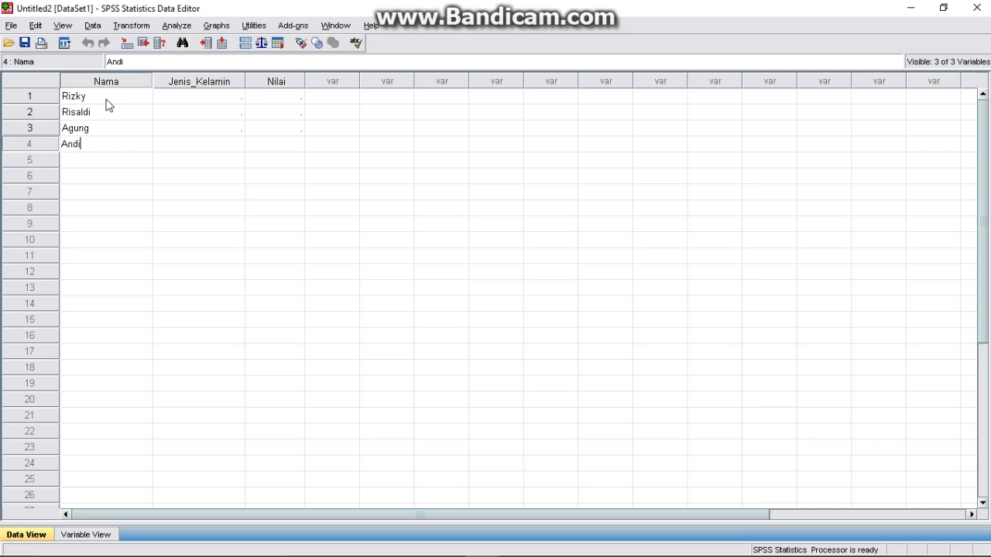
{"action": "key", "text": "Return"}
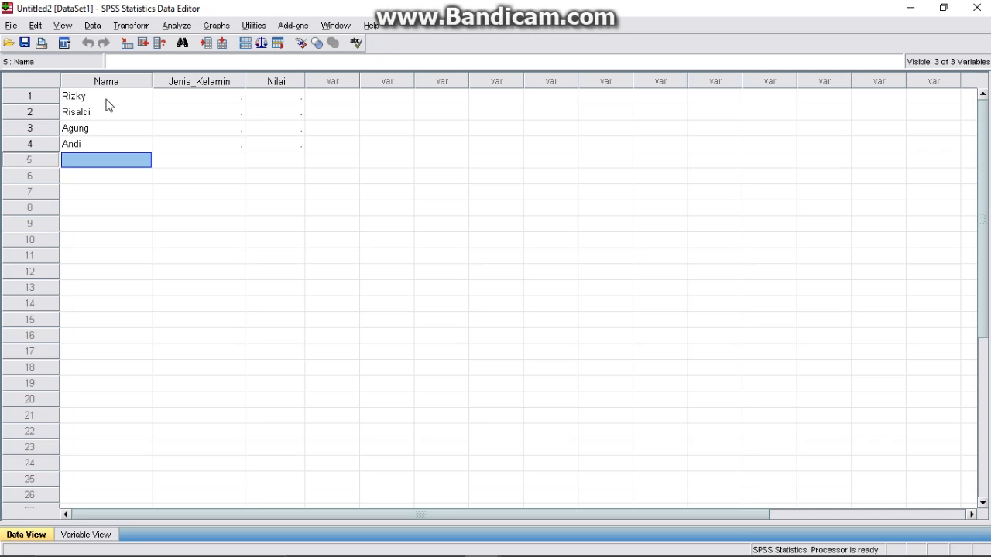
- Enter three more people's names in rows 5 to 7 of the Nama column
{"action": "type", "text": "Dinda"}
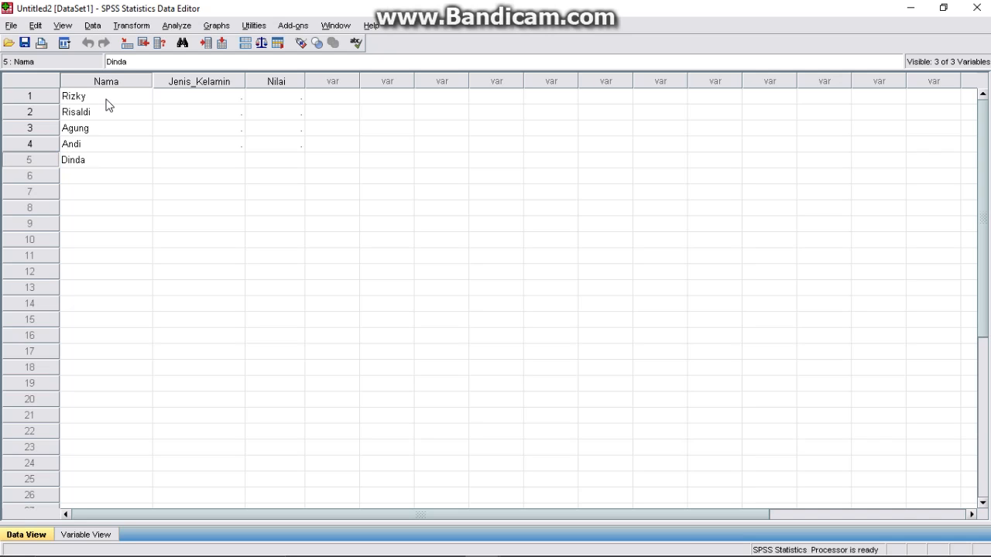
{"action": "key", "text": "Return"}
{"action": "type", "text": "Bunga"}
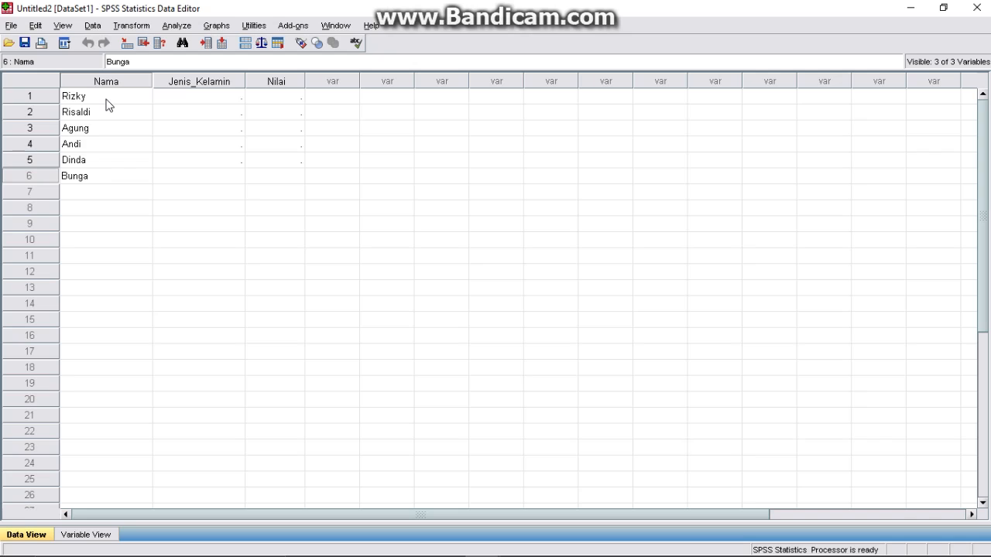
{"action": "key", "text": "Return"}
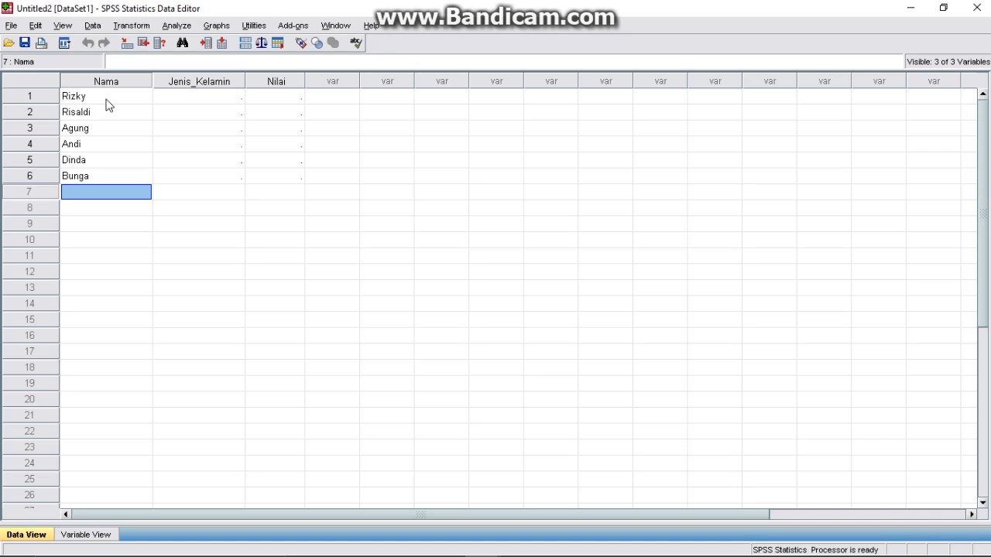
{"action": "type", "text": "Citra"}
{"action": "key", "text": "Return"}
- Complete the Nama column by entering people's names in rows 8 to 10, correcting the spelling of the last one
{"action": "type", "text": "L"}
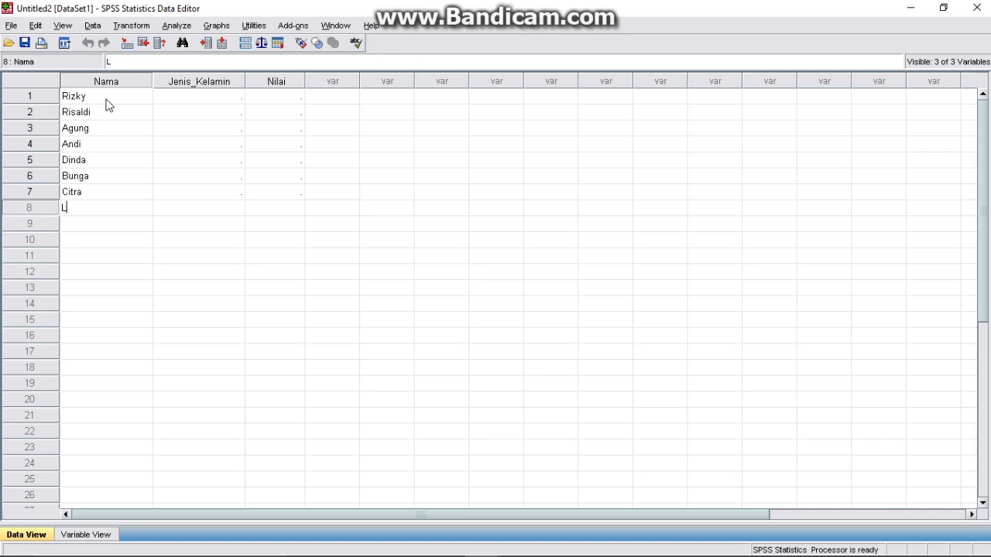
{"action": "type", "text": "estari"}
{"action": "key", "text": "Return"}
{"action": "type", "text": "Raisa"}
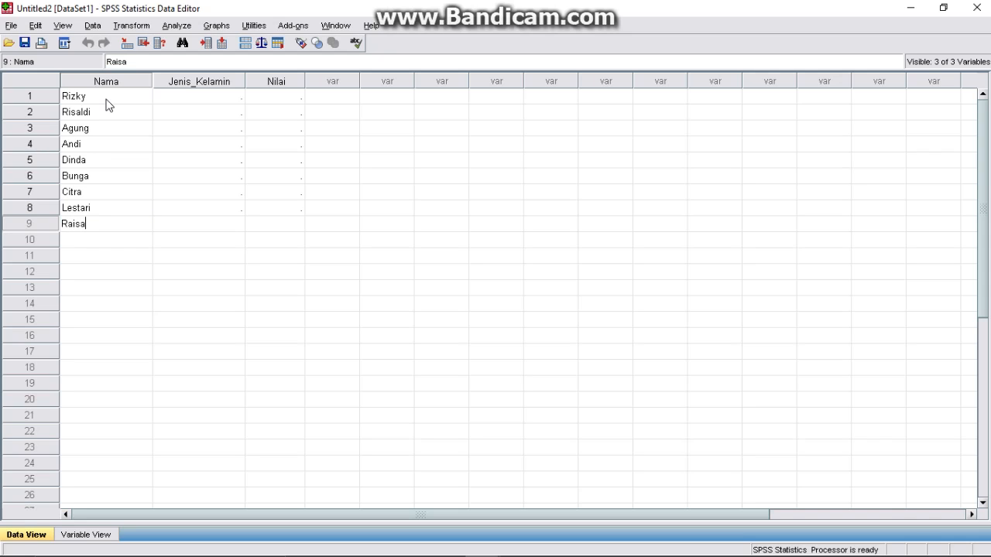
{"action": "key", "text": "Return"}
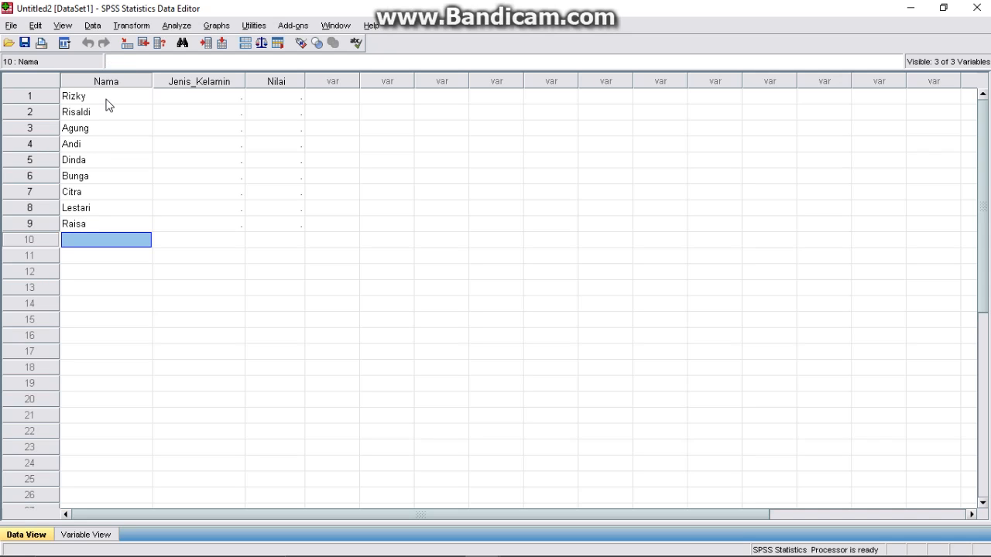
{"action": "type", "text": "Bambanhg"}
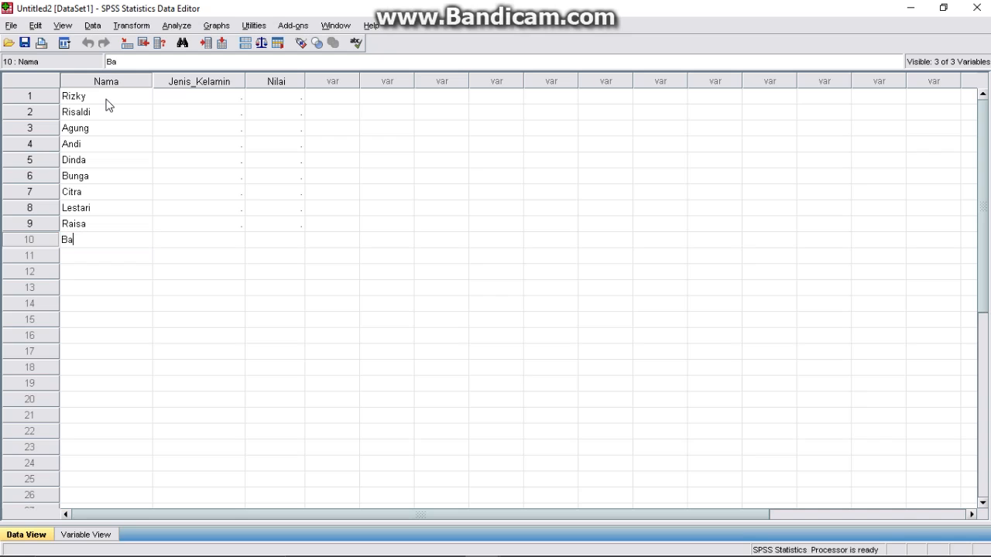
{"action": "key", "text": "BackSpace"}
{"action": "key", "text": "BackSpace"}
{"action": "type", "text": "g"}
- Enter the gender code 1 in the Jenis_Kelamin cell of row 1
{"action": "left_click", "coordinate": [193, 103]}
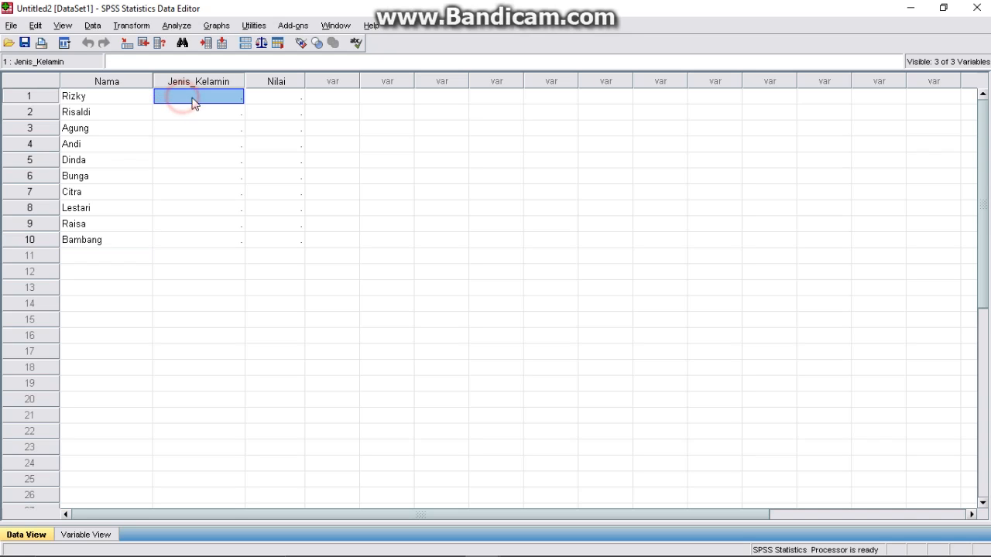
{"action": "left_click", "coordinate": [198, 110]}
{"action": "left_click", "coordinate": [197, 96]}
{"action": "type", "text": "1"}
{"action": "key", "text": "Return"}
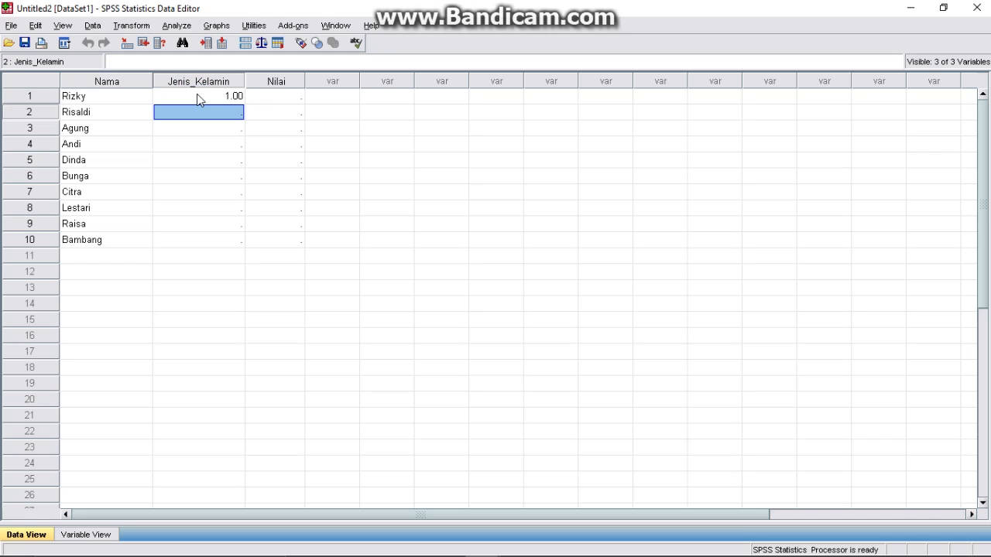
{"action": "type", "text": "2"}
{"action": "key", "text": "Return"}
{"action": "key", "text": "Return"}
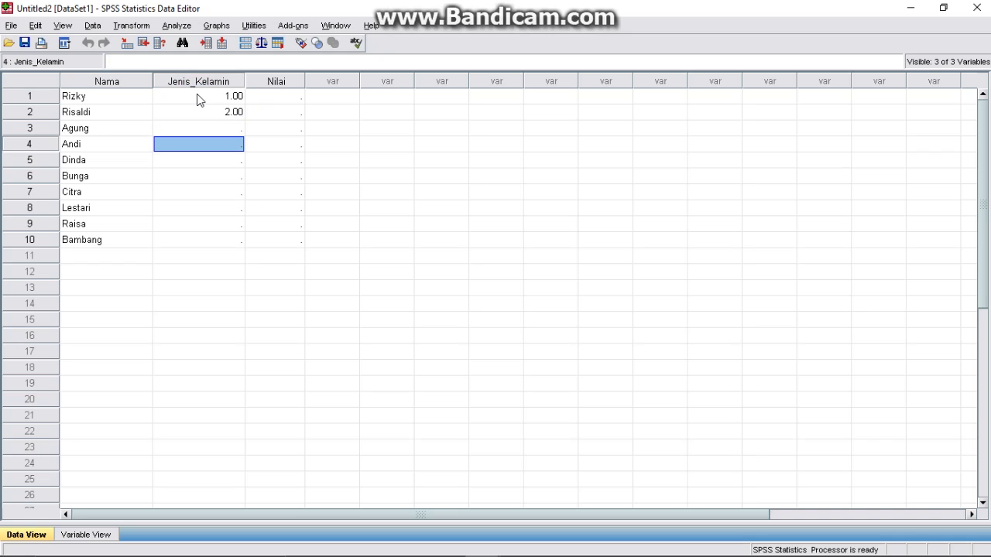
{"action": "left_click", "coordinate": [210, 130]}
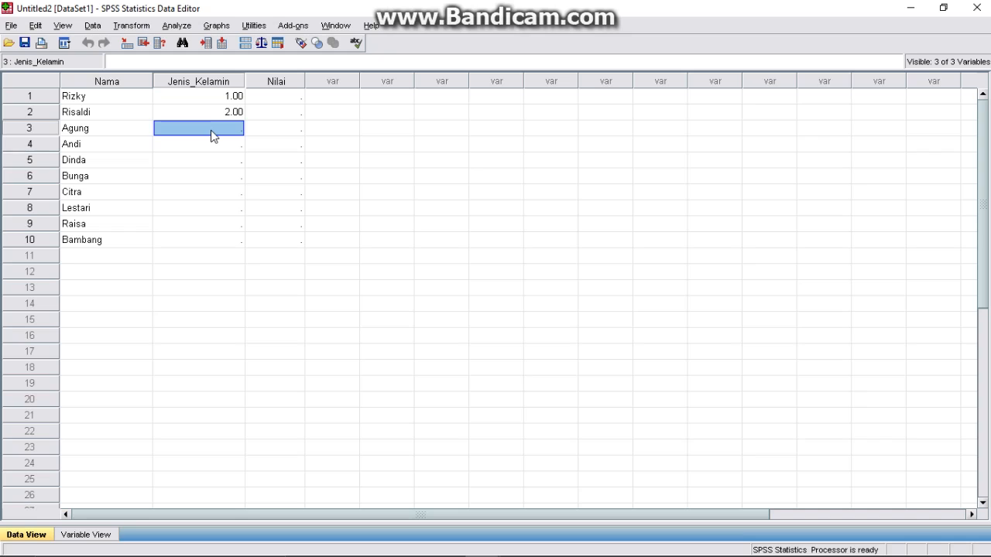
- Set Jenis_Kelamin to 1 for the cases in rows 2, 3 and 4
{"action": "left_click", "coordinate": [219, 115]}
{"action": "type", "text": "1"}
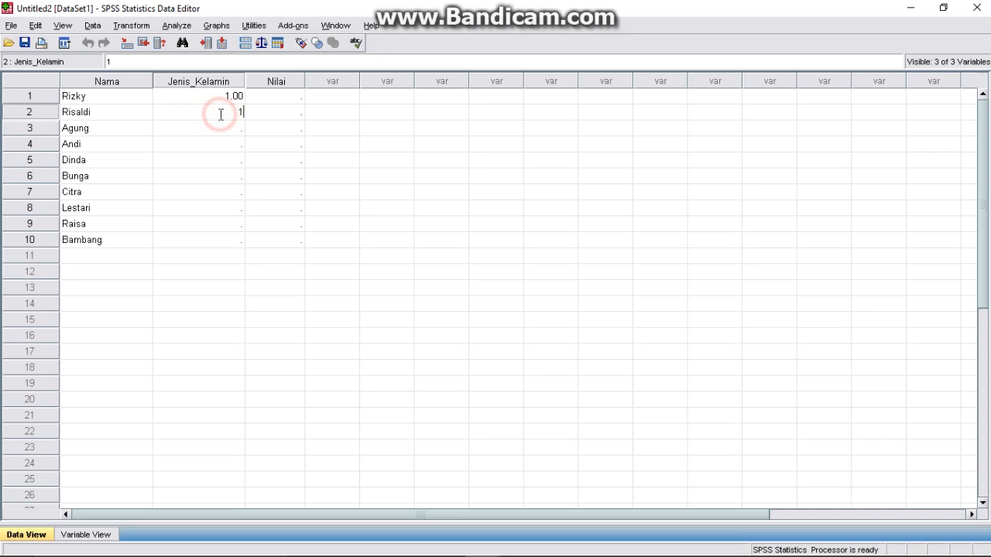
{"action": "key", "text": "Return"}
{"action": "type", "text": "1"}
{"action": "key", "text": "Return"}
{"action": "type", "text": "1"}
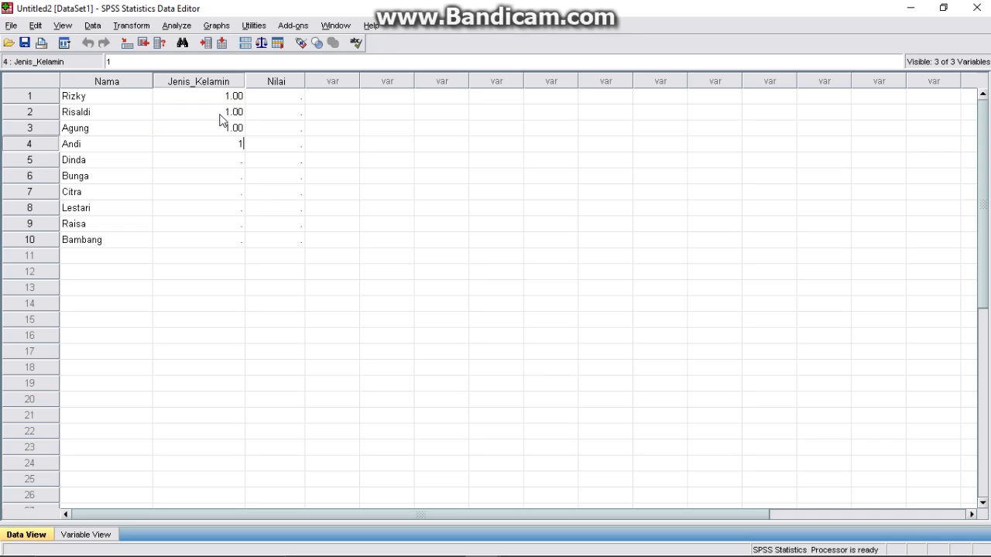
{"action": "key", "text": "Return"}
- Enter the gender code 2 in the Jenis_Kelamin cells of rows 5 to 8
{"action": "type", "text": "2"}
{"action": "key", "text": "Return"}
{"action": "type", "text": "2"}
{"action": "key", "text": "Return"}
{"action": "type", "text": "2"}
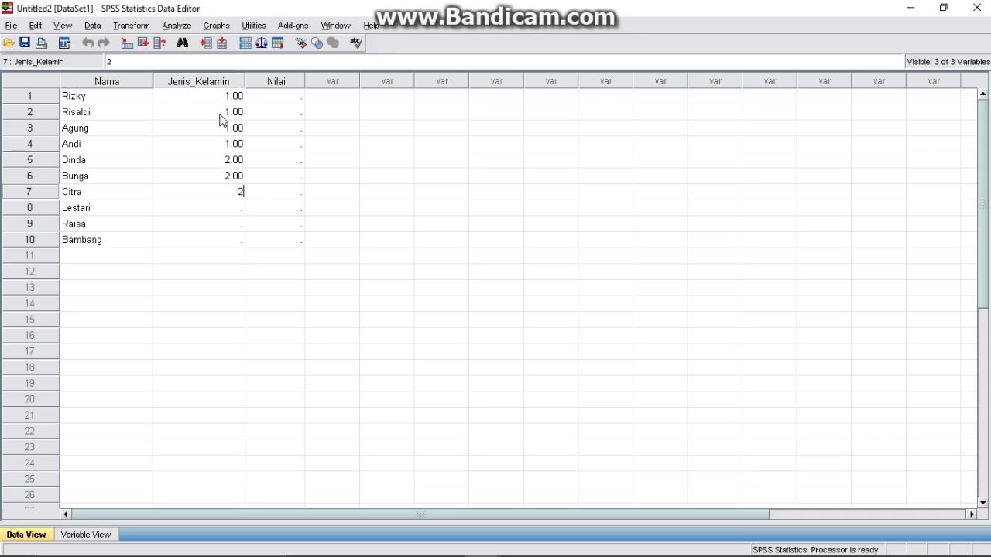
{"action": "key", "text": "Return"}
{"action": "type", "text": "2"}
{"action": "key", "text": "Return"}
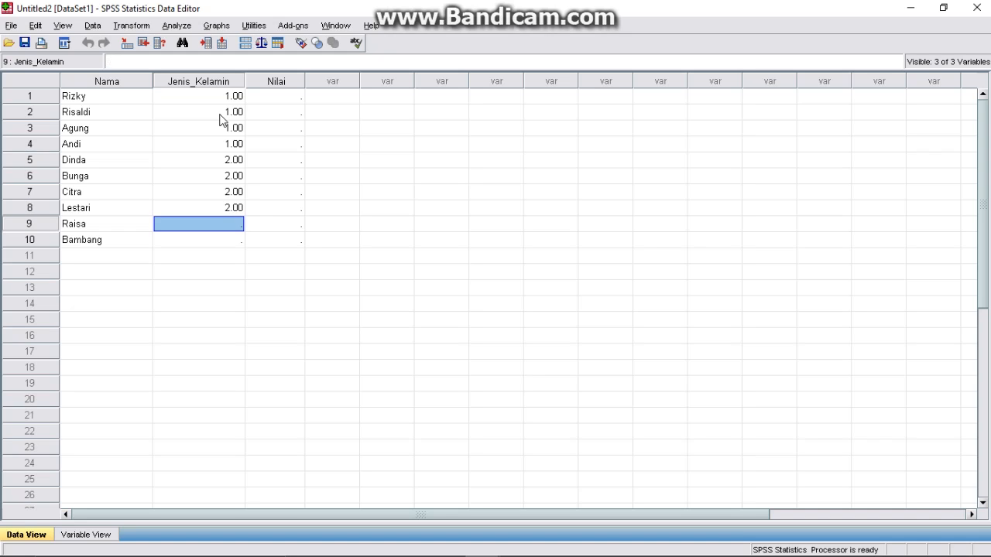
- Display value labels instead of numeric codes in the data grid and check the first Jenis_Kelamin entries
{"action": "left_click", "coordinate": [219, 128]}
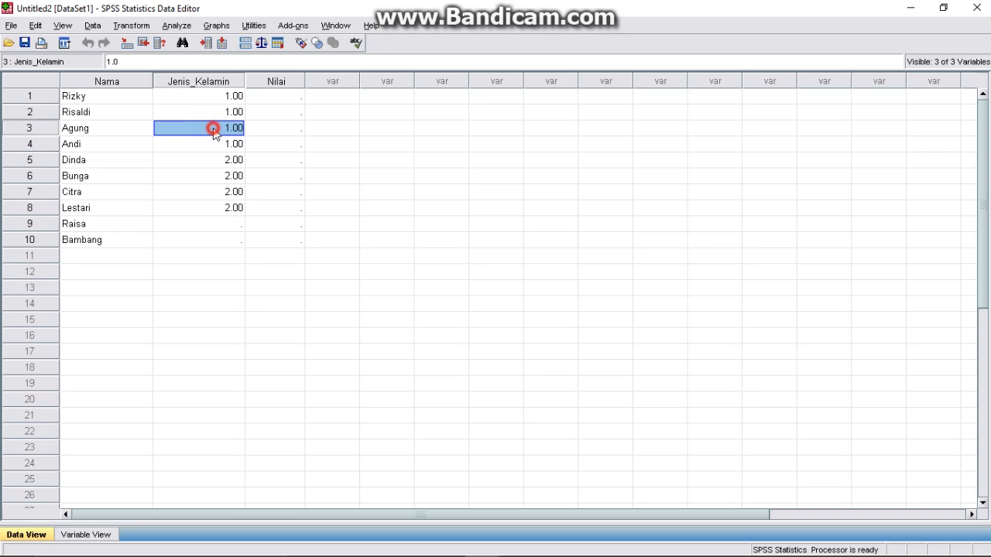
{"action": "left_click", "coordinate": [299, 43]}
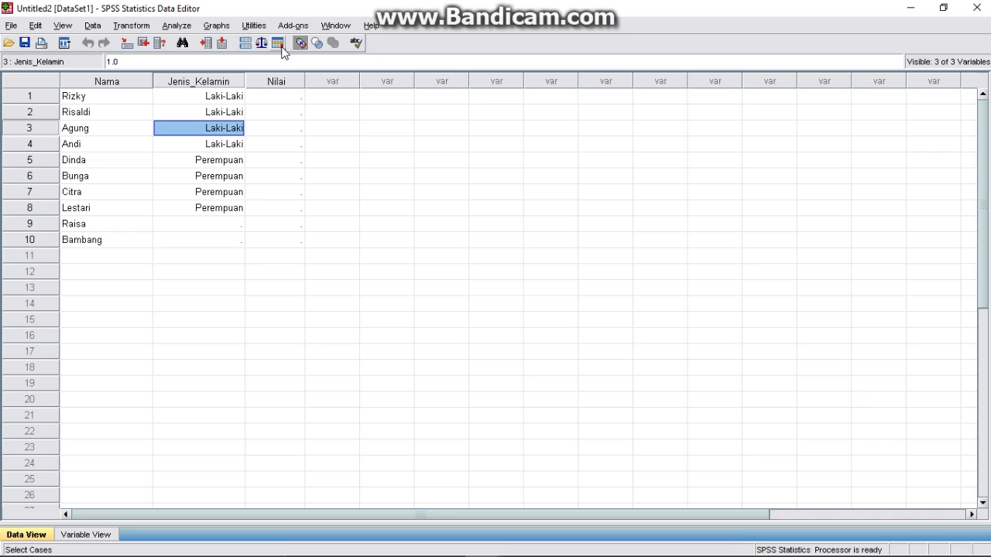
{"action": "left_click", "coordinate": [207, 110]}
{"action": "left_click", "coordinate": [203, 97]}
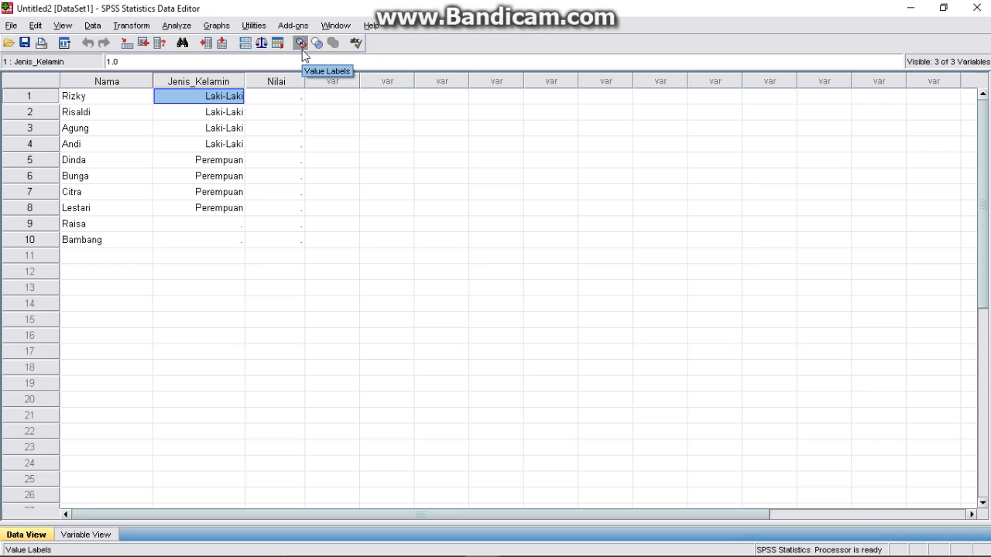
- Set Jenis_Kelamin to 2 in row 9 and choose the label Laki-Laki for row 10
{"action": "left_click", "coordinate": [200, 229]}
{"action": "type", "text": "2"}
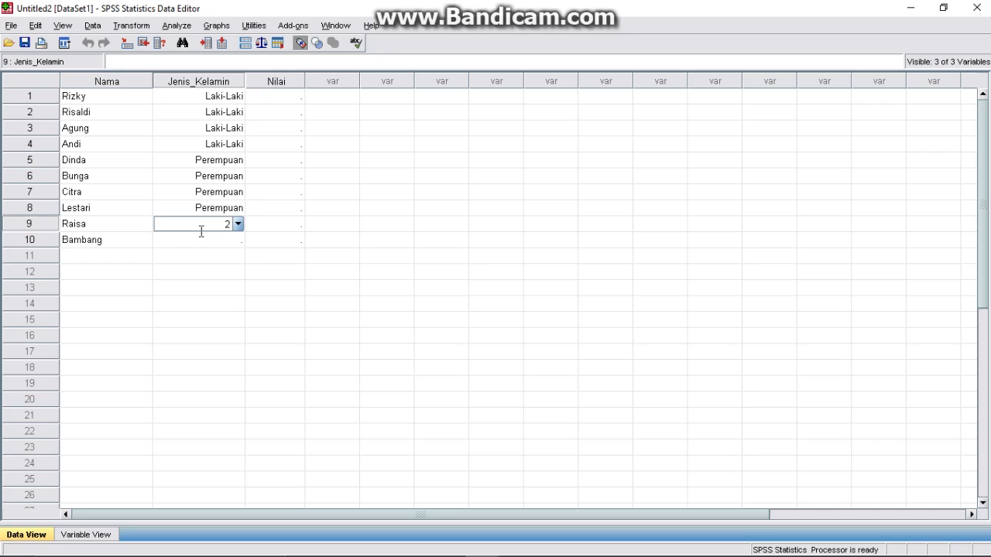
{"action": "key", "text": "Return"}
{"action": "left_click", "coordinate": [200, 230]}
{"action": "double_click", "coordinate": [193, 239]}
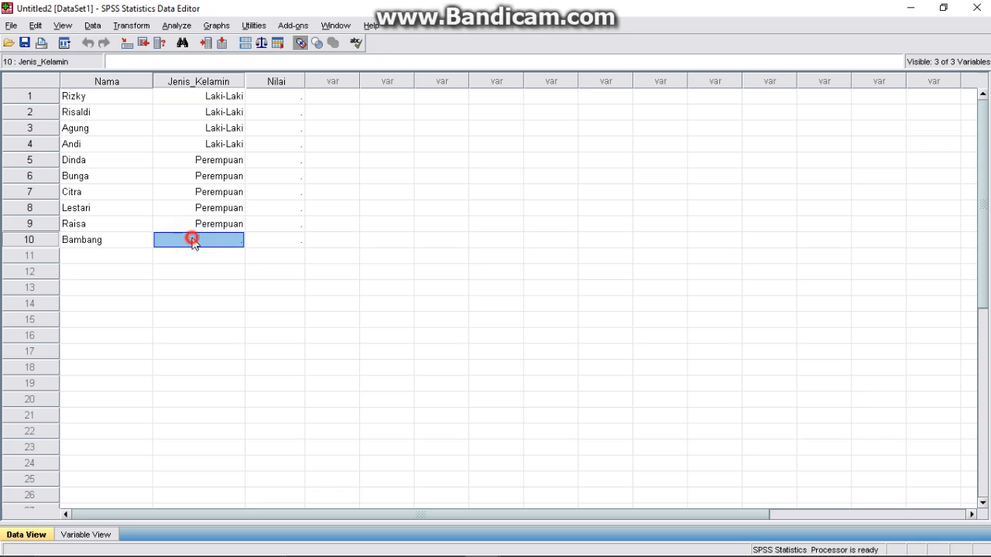
{"action": "left_click", "coordinate": [239, 241]}
{"action": "left_click", "coordinate": [217, 255]}
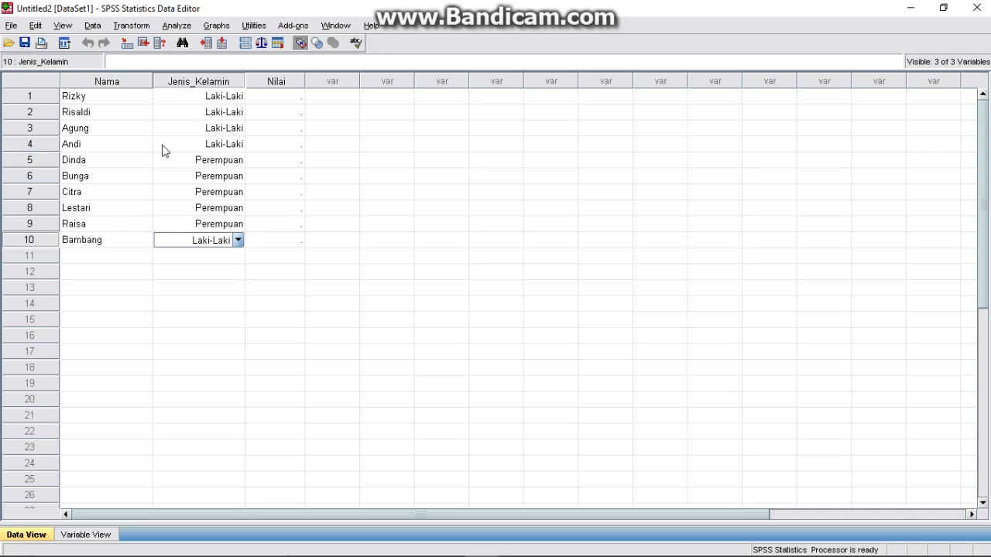
- Enter the Nilai scores 87, 88, 78, 76 and 98 in rows 1 to 5
{"action": "left_click", "coordinate": [273, 96]}
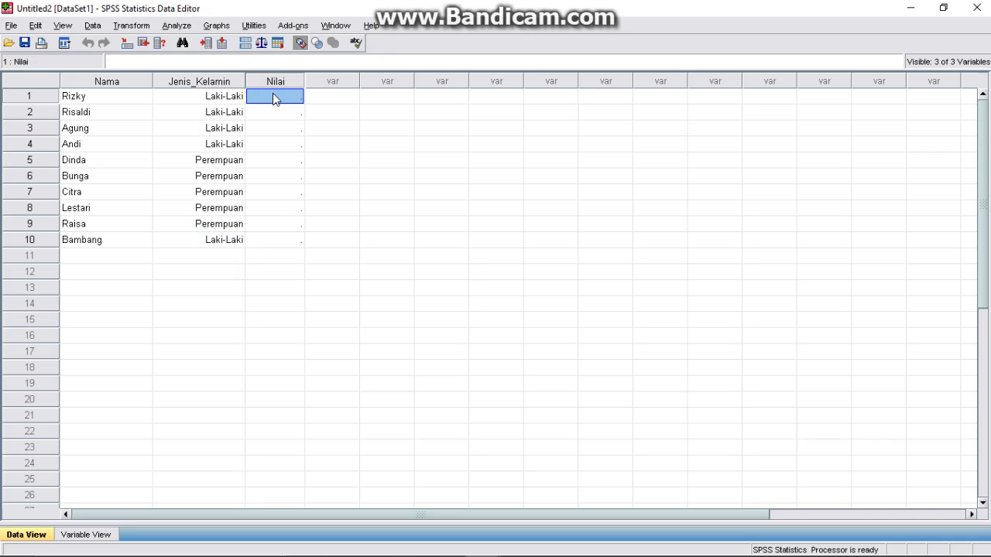
{"action": "type", "text": "87"}
{"action": "key", "text": "Return"}
{"action": "type", "text": "88"}
{"action": "key", "text": "Return"}
{"action": "type", "text": "78"}
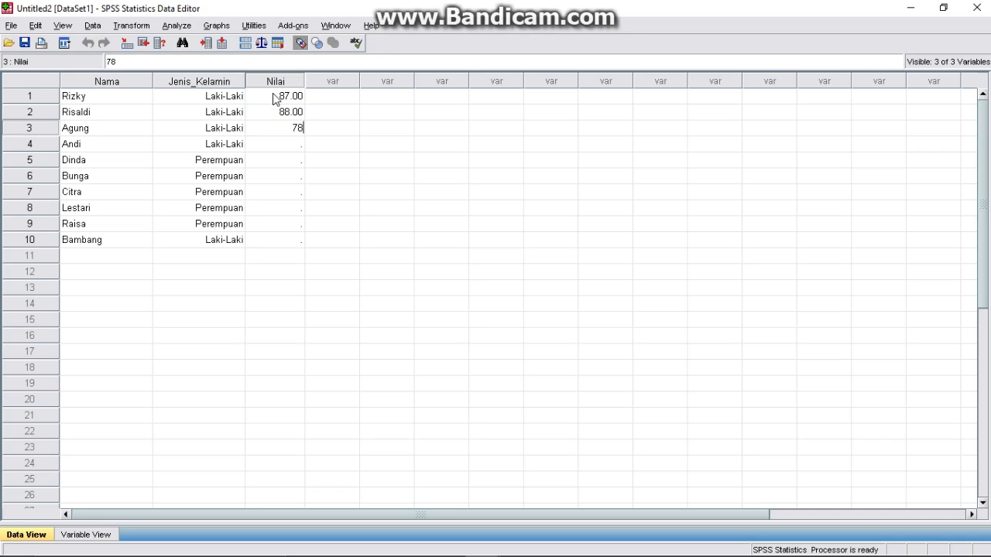
{"action": "key", "text": "Return"}
{"action": "type", "text": "76"}
{"action": "key", "text": "Return"}
{"action": "type", "text": "98"}
{"action": "key", "text": "Return"}
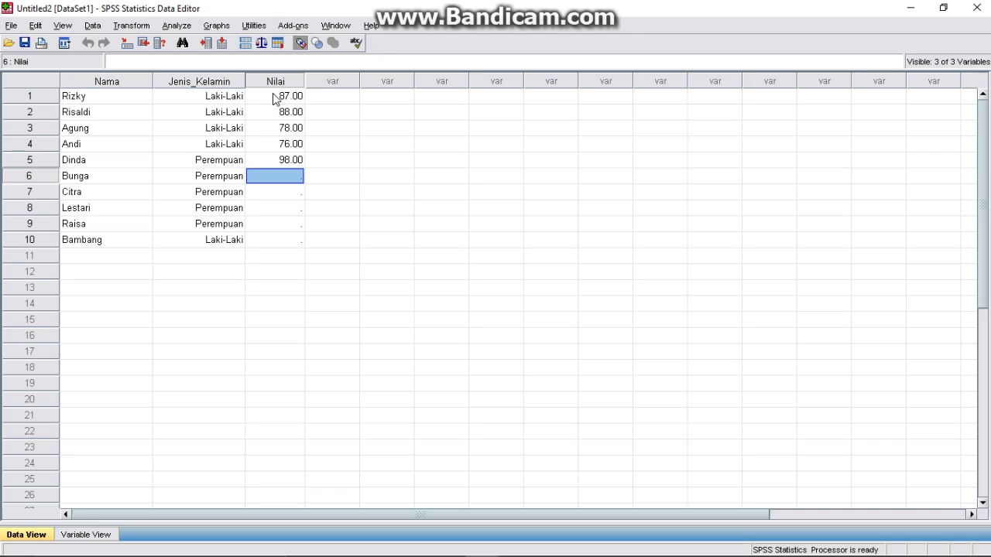
- Enter the Nilai scores 90, 87, 86, 79 and 80 in rows 6 to 10
{"action": "type", "text": "90"}
{"action": "key", "text": "Return"}
{"action": "type", "text": "87"}
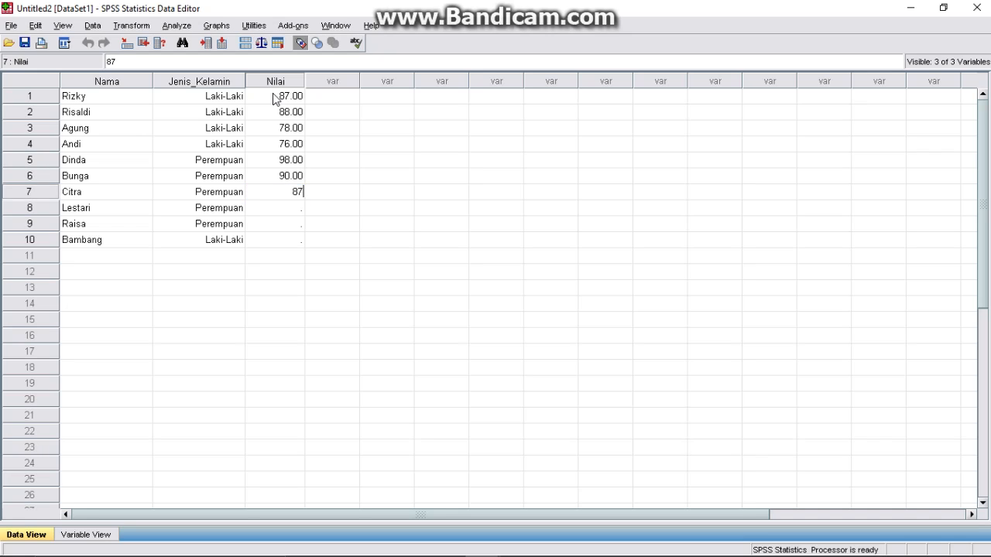
{"action": "key", "text": "Return"}
{"action": "type", "text": "86"}
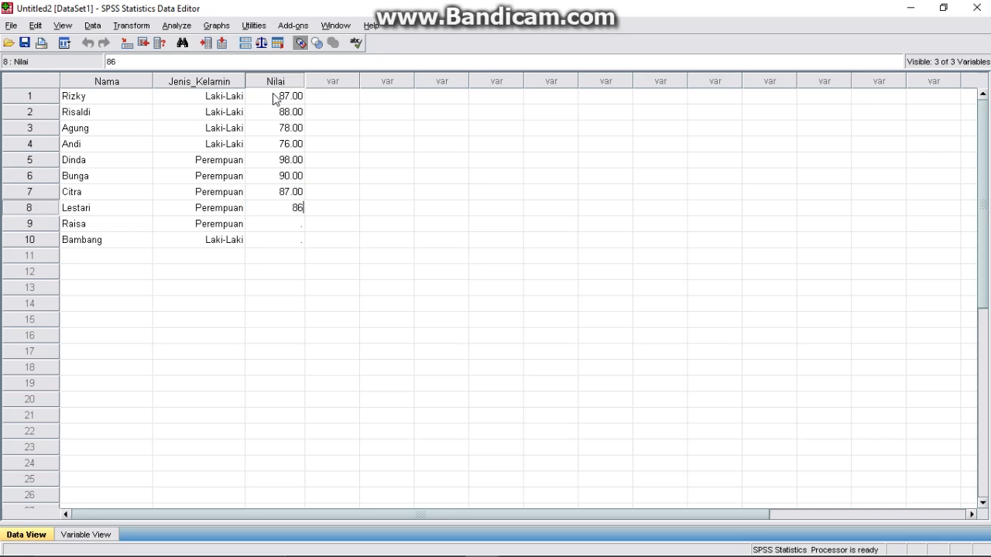
{"action": "key", "text": "Return"}
{"action": "type", "text": "7"}
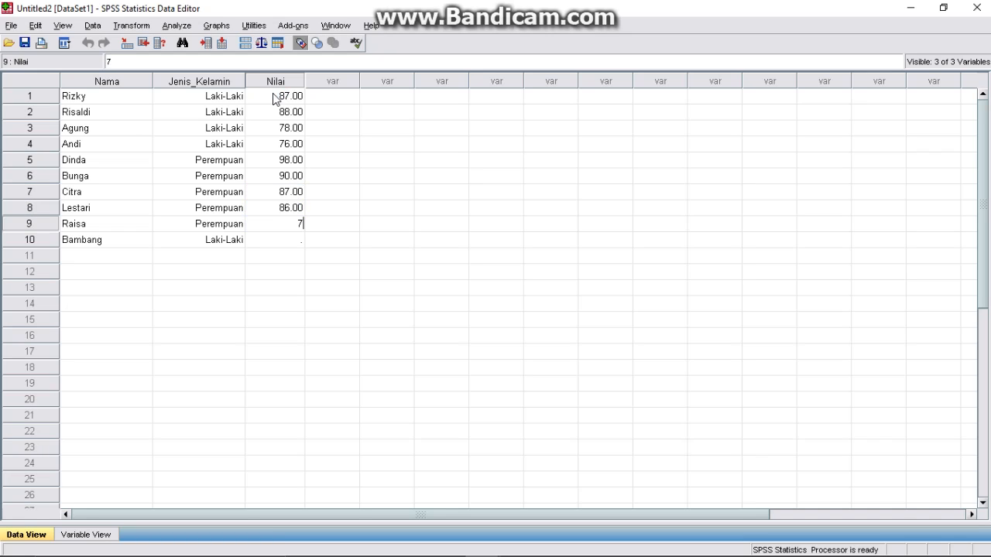
{"action": "type", "text": "9"}
{"action": "key", "text": "Return"}
{"action": "type", "text": "8"}
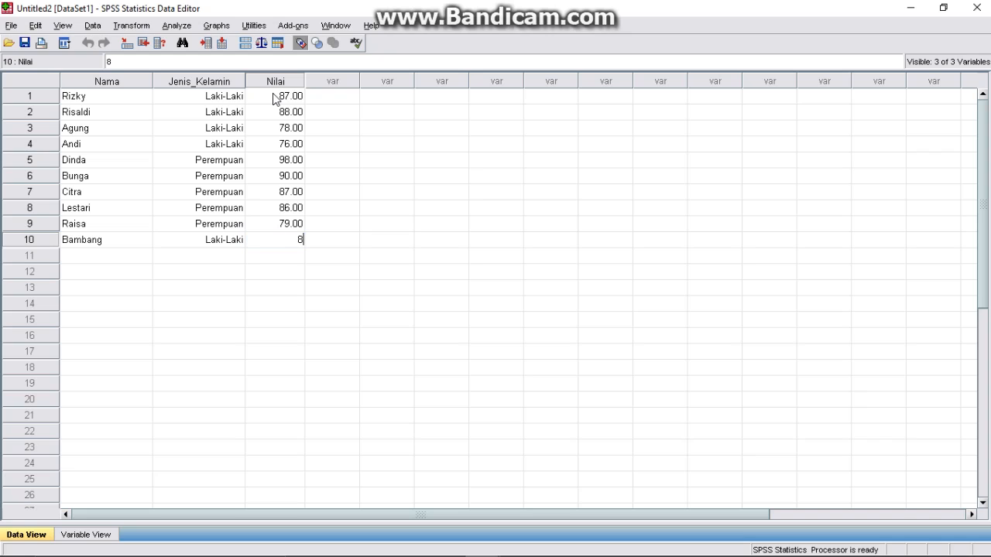
{"action": "type", "text": "0"}
{"action": "key", "text": "Return"}
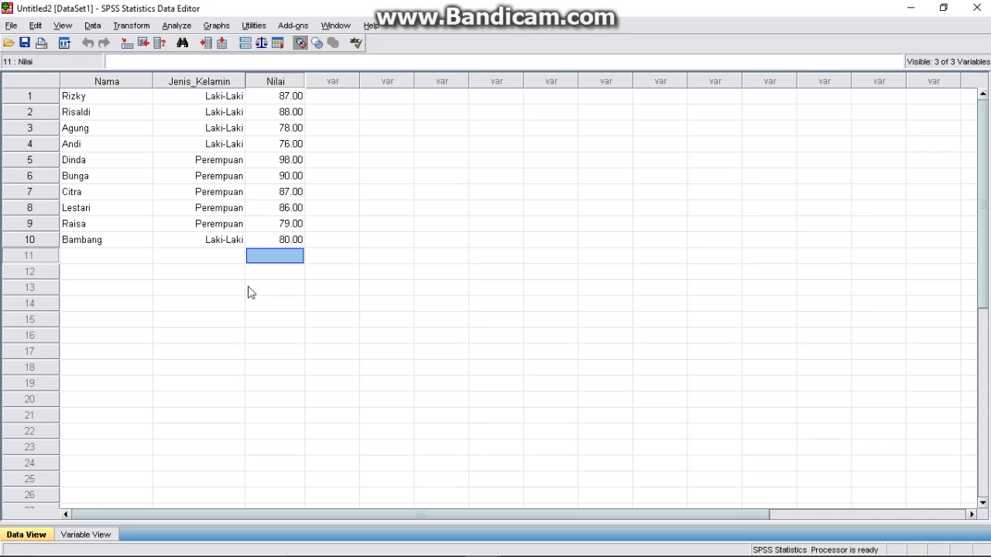
{"action": "left_click_drag", "start_coordinate": [249, 292], "coordinate": [239, 291]}
{"action": "left_click_drag", "start_coordinate": [124, 96], "coordinate": [268, 243]}
{"action": "left_click", "coordinate": [197, 287]}
{"action": "left_click", "coordinate": [147, 128]}
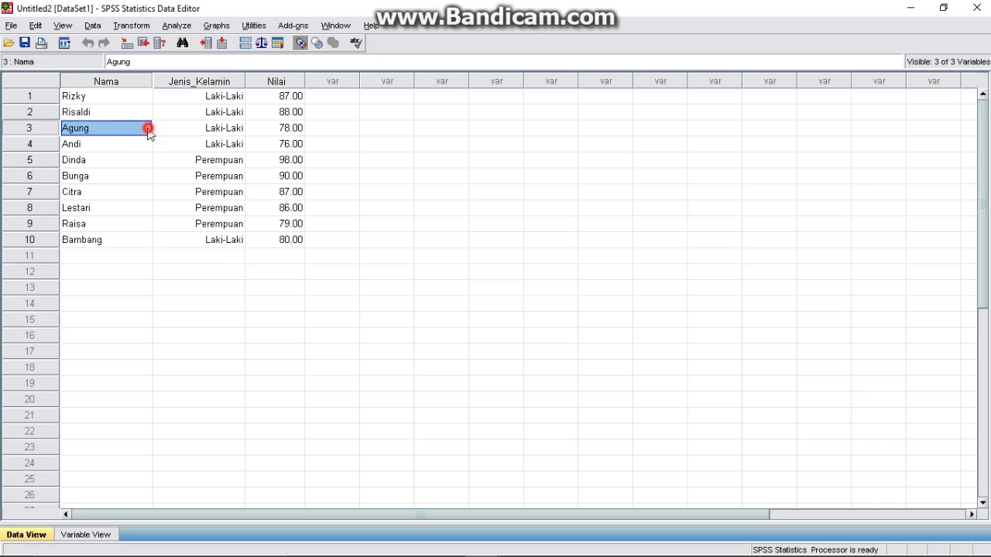
- Start a Frequencies analysis with Nilai as the analysis variable
{"action": "left_click", "coordinate": [87, 98]}
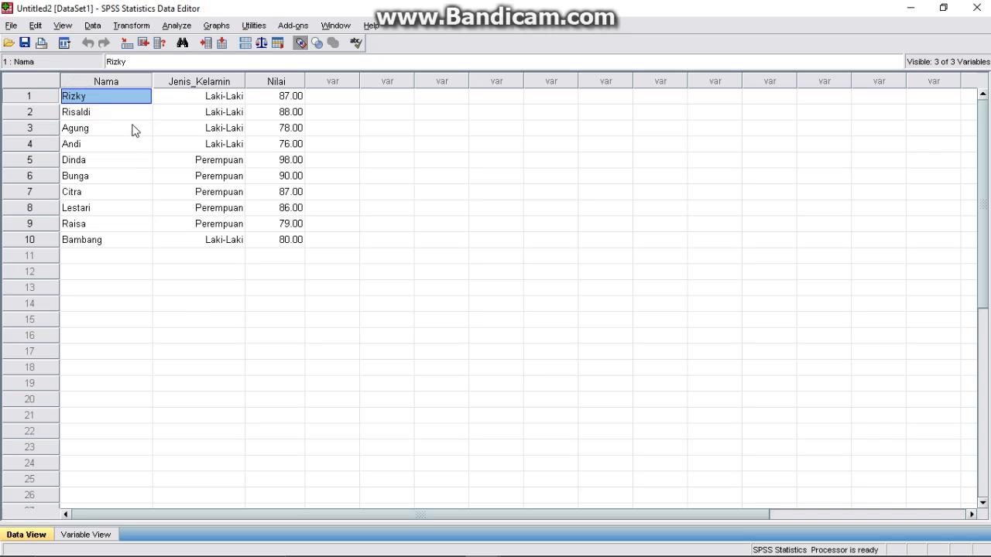
{"action": "left_click", "coordinate": [171, 26]}
{"action": "mouse_move", "coordinate": [207, 64]}
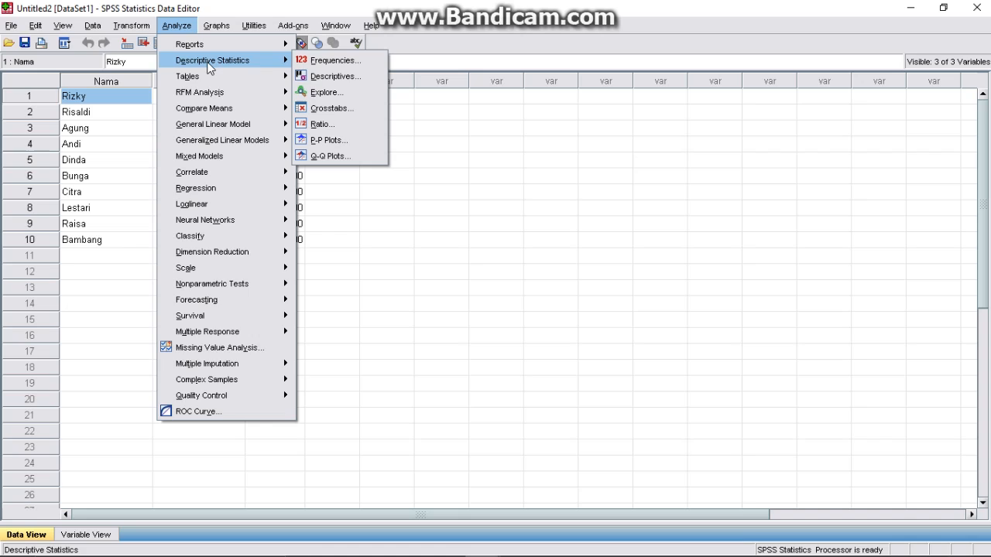
{"action": "left_click", "coordinate": [319, 62]}
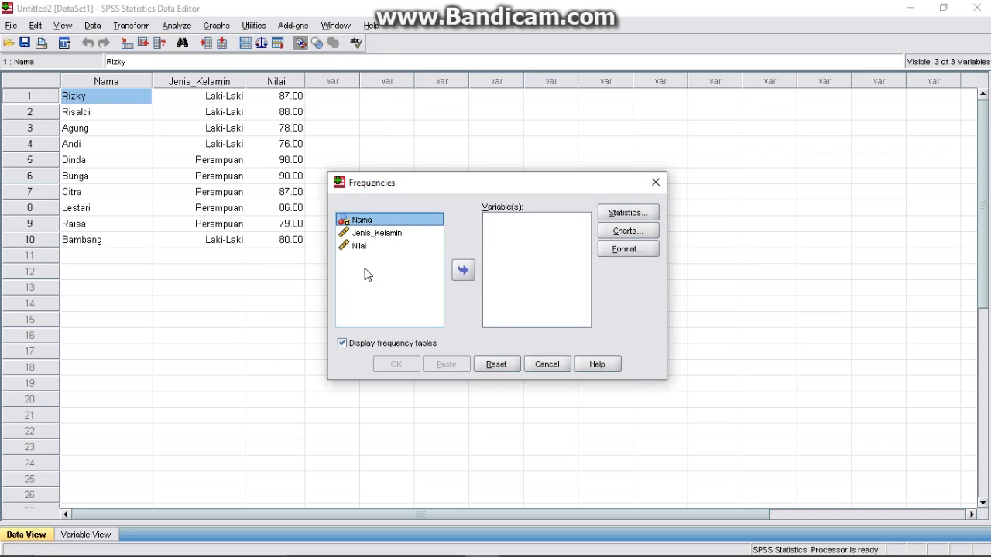
{"action": "double_click", "coordinate": [374, 247]}
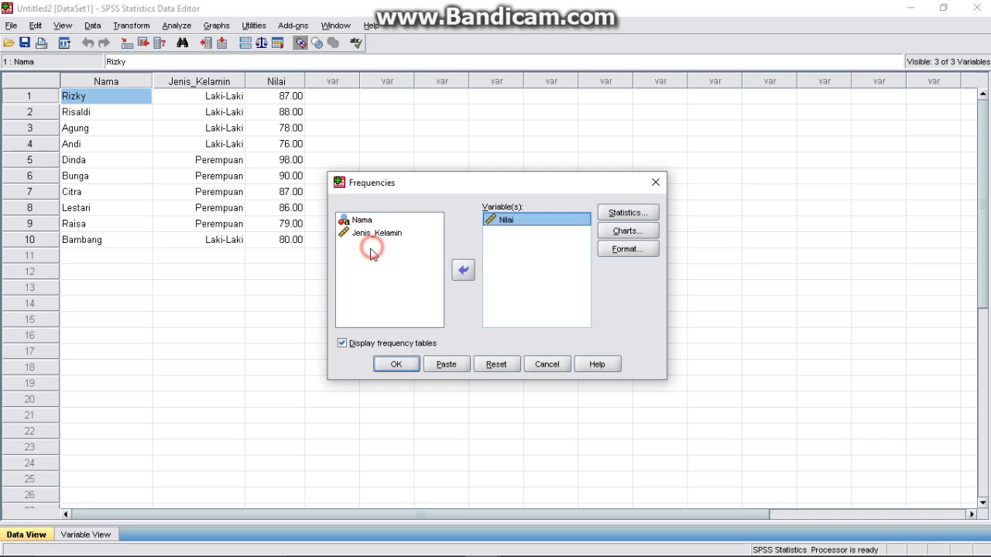
- Request the mean, median, mode and sum for Nilai and run the Frequencies analysis
{"action": "left_click", "coordinate": [626, 213]}
{"action": "left_click", "coordinate": [533, 184]}
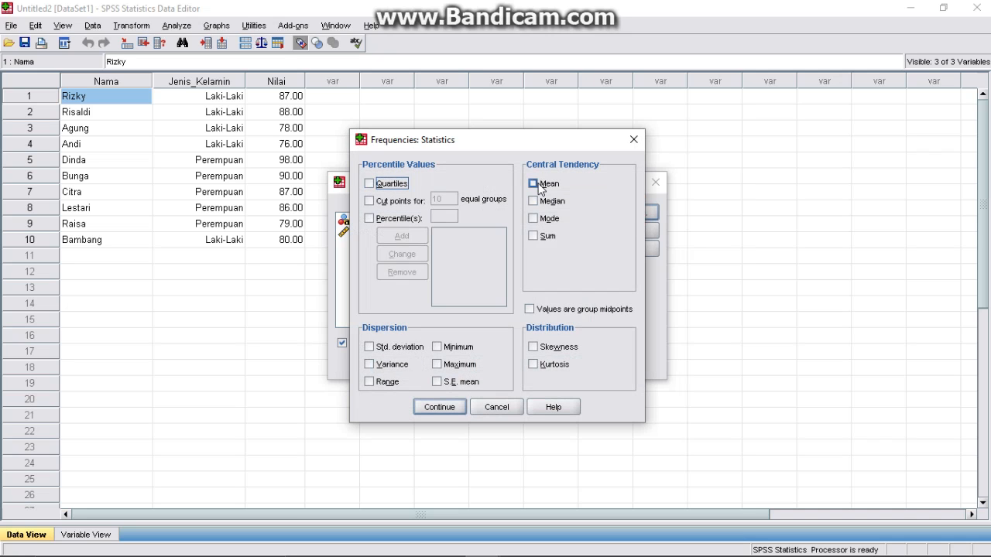
{"action": "left_click", "coordinate": [533, 201]}
{"action": "left_click", "coordinate": [533, 218]}
{"action": "left_click", "coordinate": [534, 236]}
{"action": "left_click", "coordinate": [442, 409]}
{"action": "left_click", "coordinate": [396, 365]}
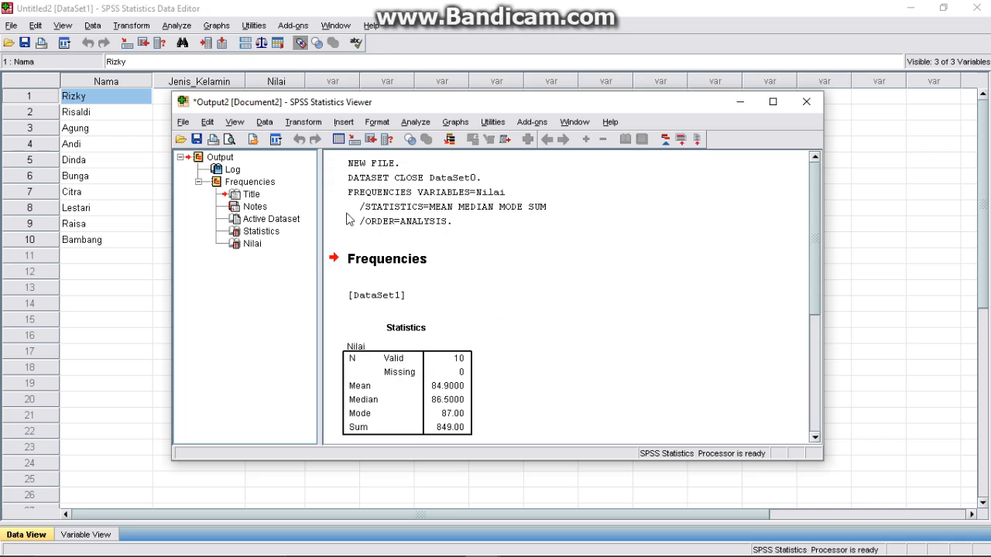
- Examine the Nilai statistics and frequency table in the output viewer, compare them with the data grid, and minimize the viewer
{"action": "left_click", "coordinate": [482, 542]}
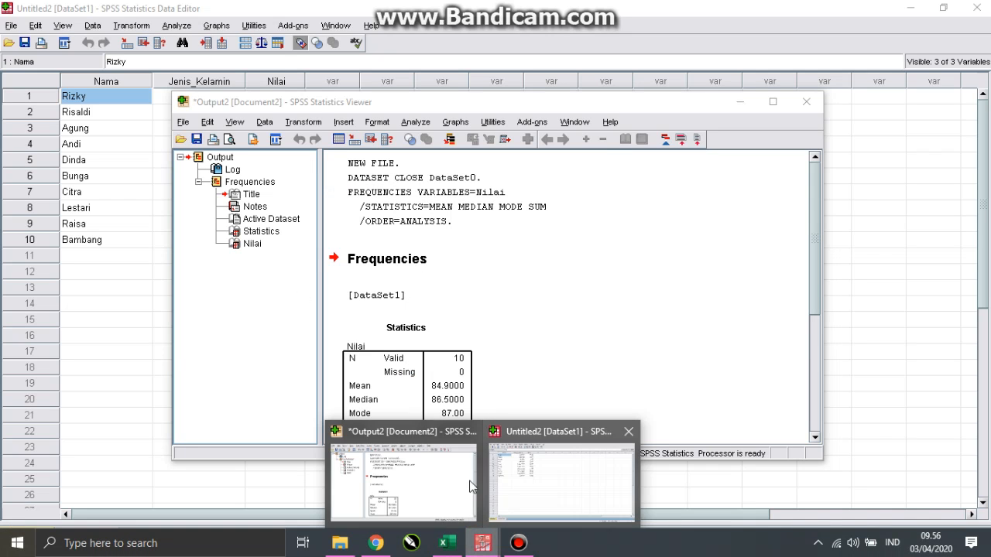
{"action": "mouse_move", "coordinate": [531, 468]}
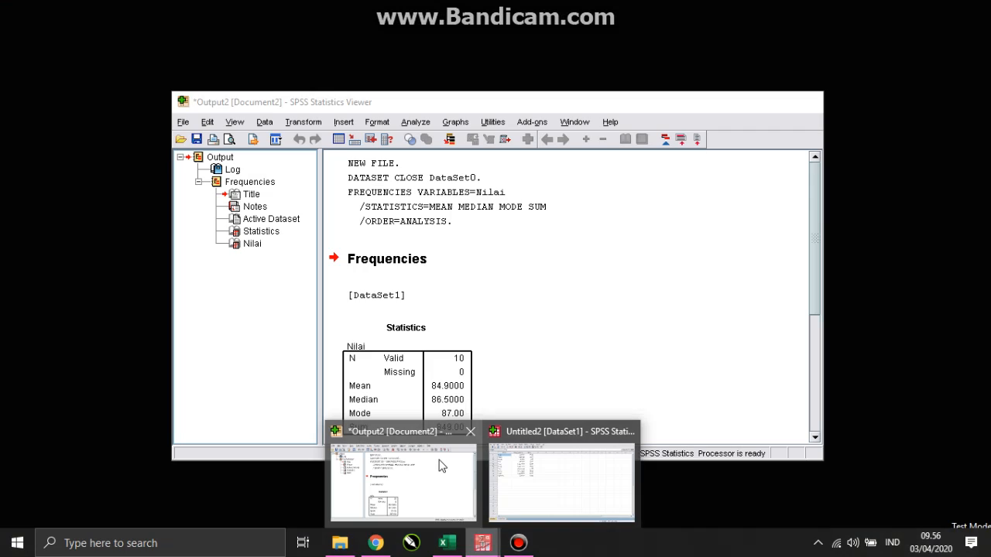
{"action": "left_click", "coordinate": [437, 462]}
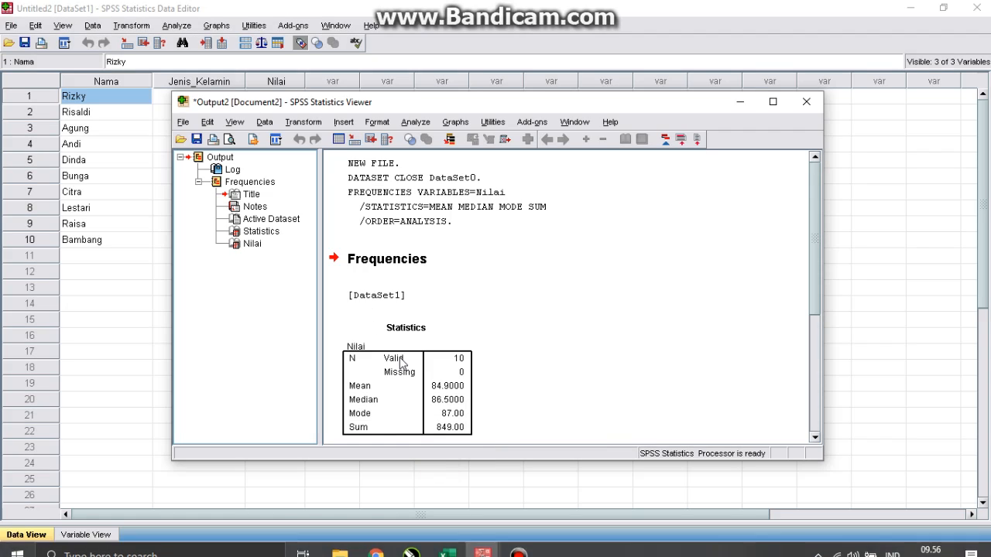
{"action": "scroll", "coordinate": [413, 369], "scroll_direction": "down", "scroll_amount": 5}
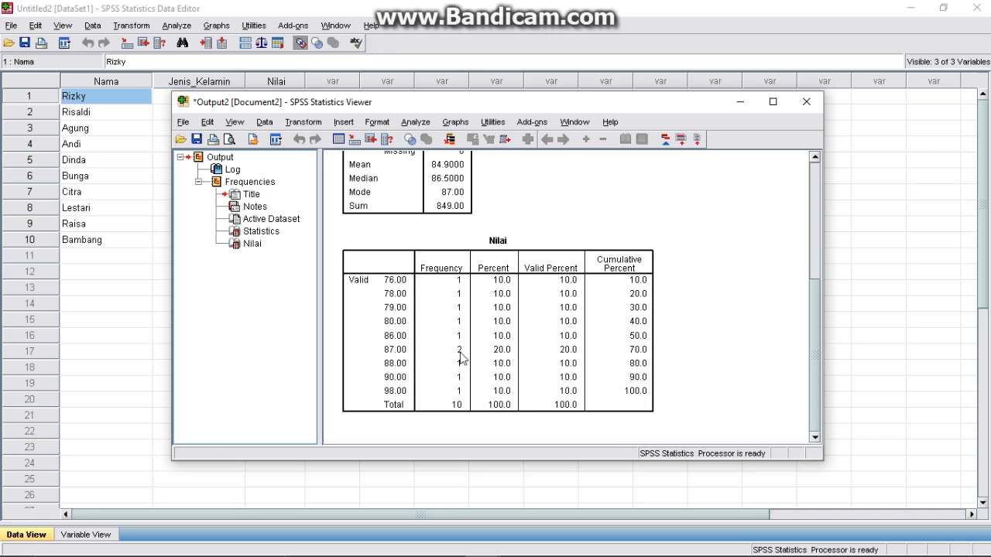
{"action": "left_click_drag", "start_coordinate": [379, 107], "coordinate": [605, 23]}
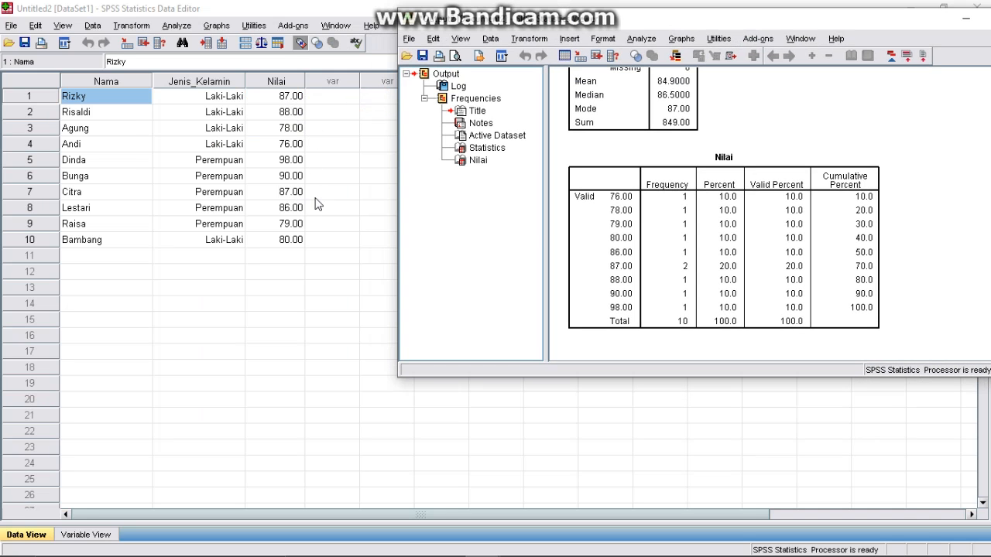
{"action": "scroll", "coordinate": [702, 227], "scroll_direction": "up", "scroll_amount": 2}
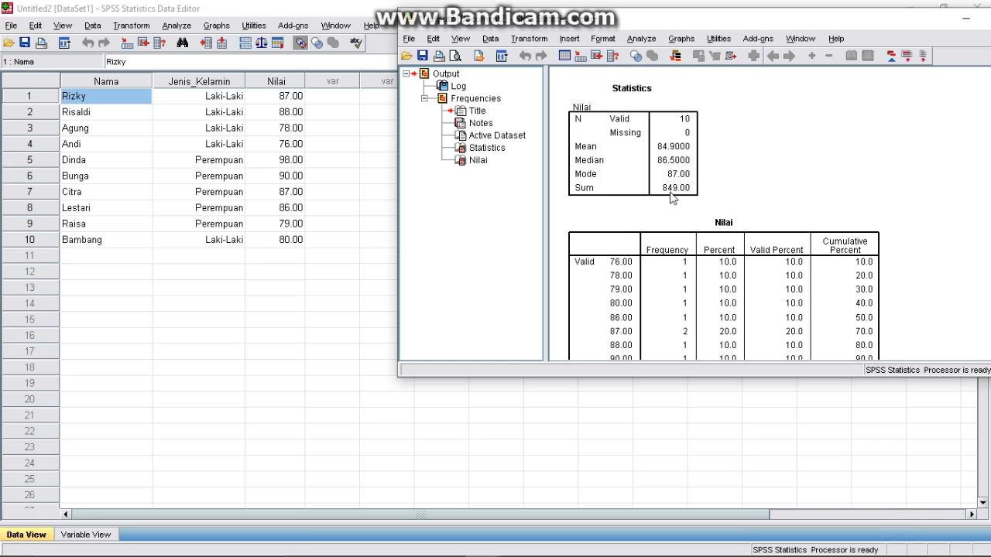
{"action": "scroll", "coordinate": [653, 279], "scroll_direction": "down", "scroll_amount": 2}
{"action": "scroll", "coordinate": [653, 284], "scroll_direction": "up", "scroll_amount": 7}
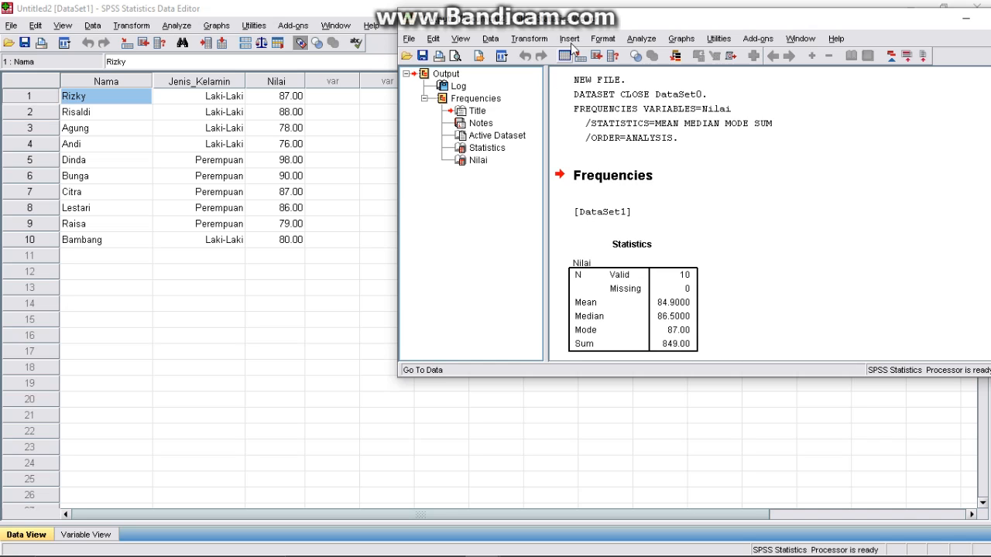
{"action": "left_click_drag", "start_coordinate": [607, 12], "coordinate": [426, 90]}
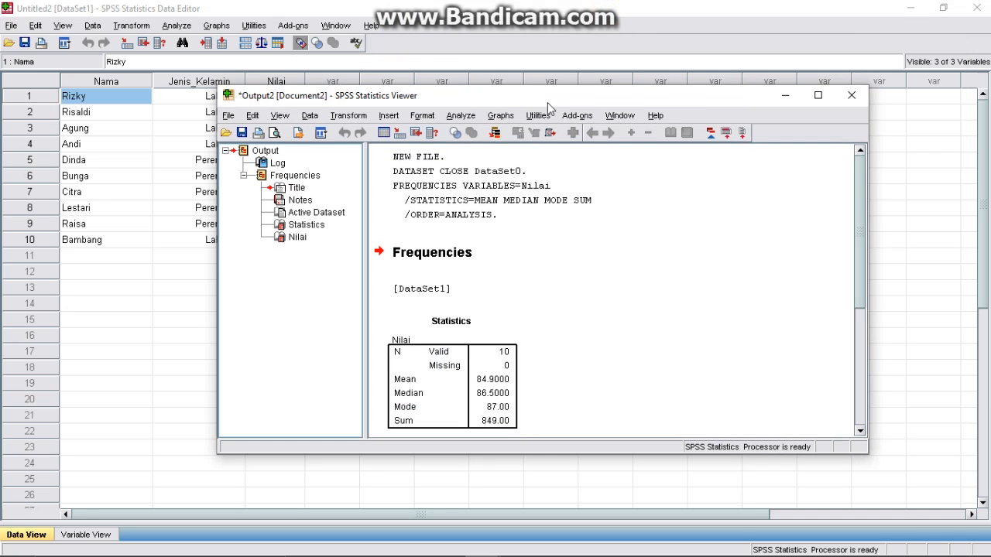
{"action": "left_click", "coordinate": [783, 95]}
- Run Descriptives on Nilai with mean, standard deviation, minimum and maximum, and review the output before minimizing the viewer
{"action": "left_click", "coordinate": [177, 25]}
{"action": "mouse_move", "coordinate": [254, 60]}
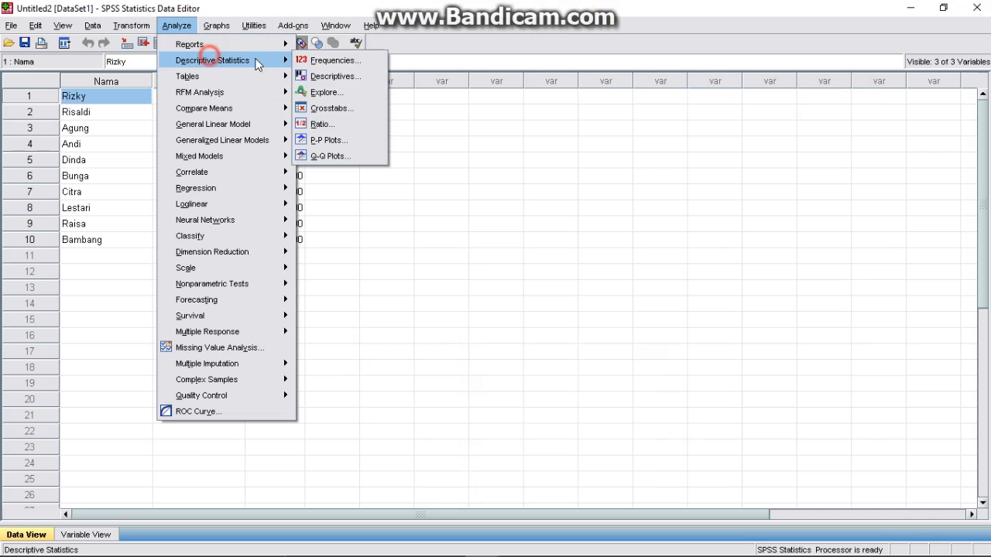
{"action": "left_click", "coordinate": [334, 76]}
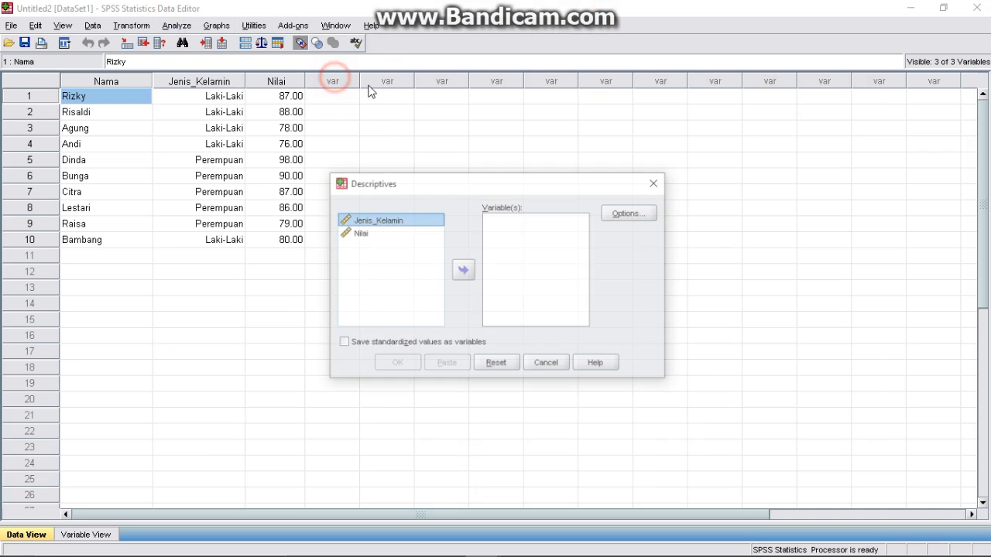
{"action": "double_click", "coordinate": [364, 235]}
{"action": "left_click", "coordinate": [628, 212]}
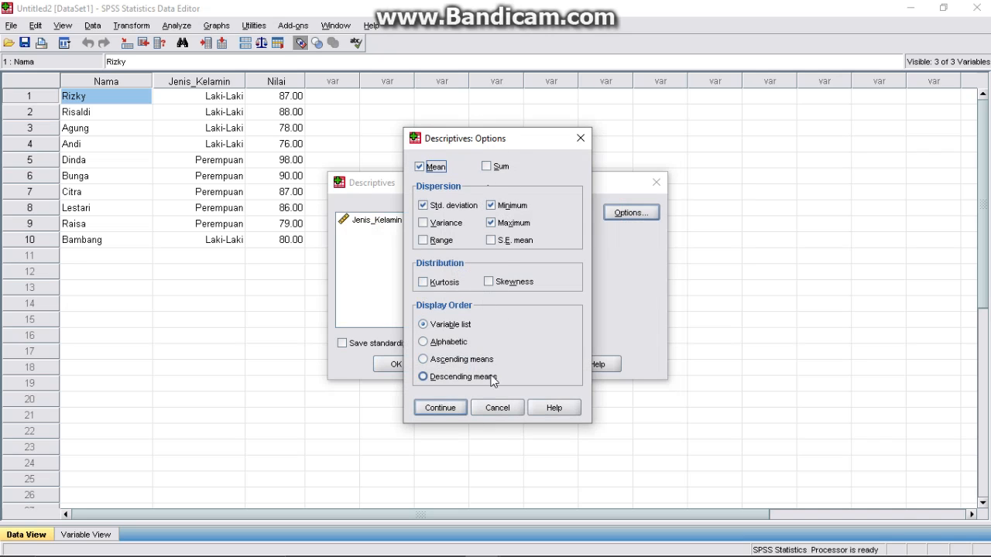
{"action": "left_click", "coordinate": [435, 410]}
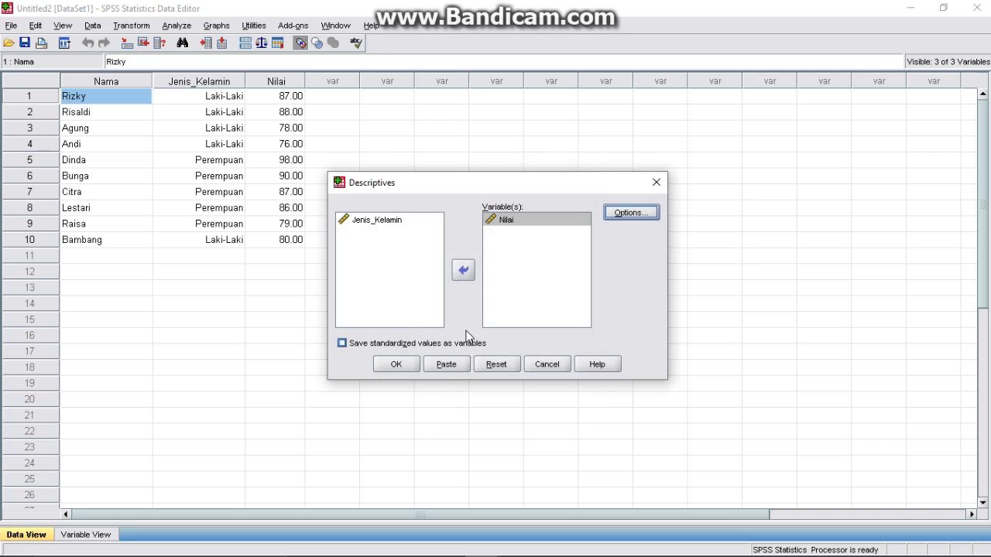
{"action": "left_click", "coordinate": [400, 370]}
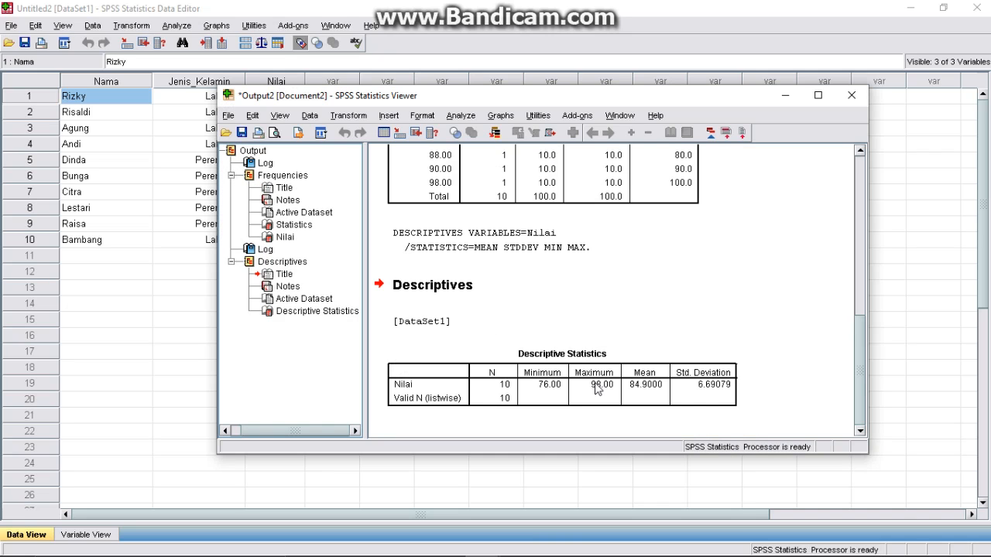
{"action": "scroll", "coordinate": [459, 320], "scroll_direction": "up", "scroll_amount": 6}
{"action": "scroll", "coordinate": [459, 320], "scroll_direction": "down", "scroll_amount": 6}
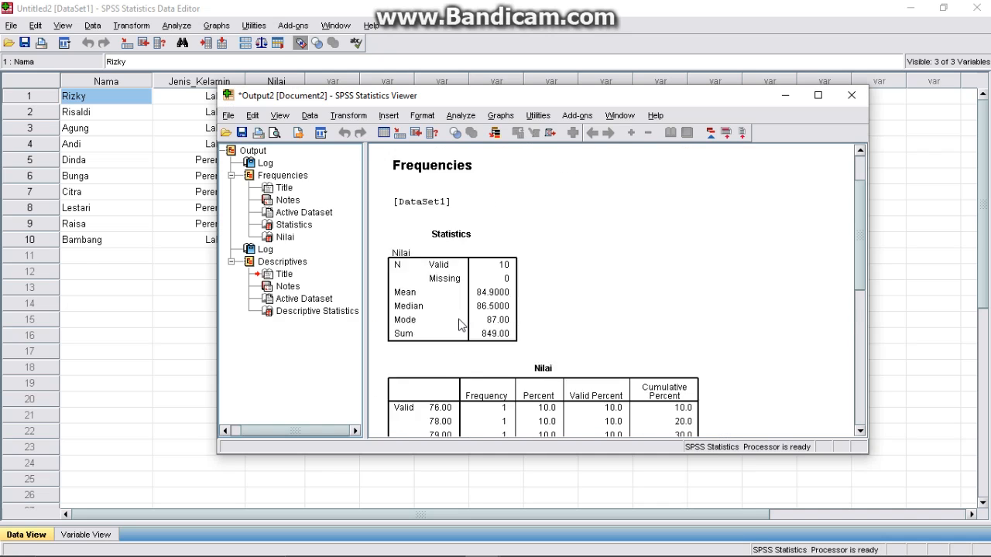
{"action": "left_click", "coordinate": [784, 95]}
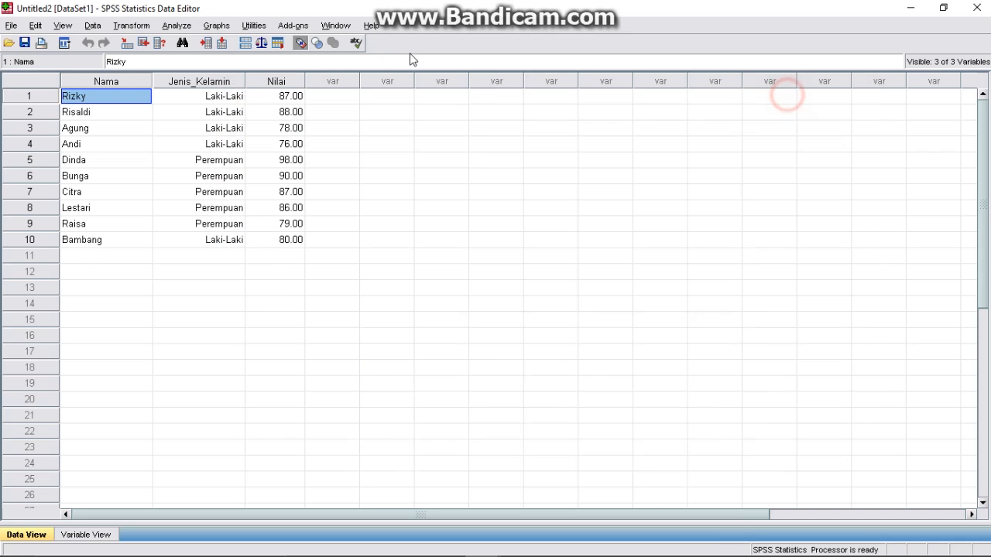
{"action": "left_click", "coordinate": [175, 26]}
{"action": "mouse_move", "coordinate": [194, 61]}
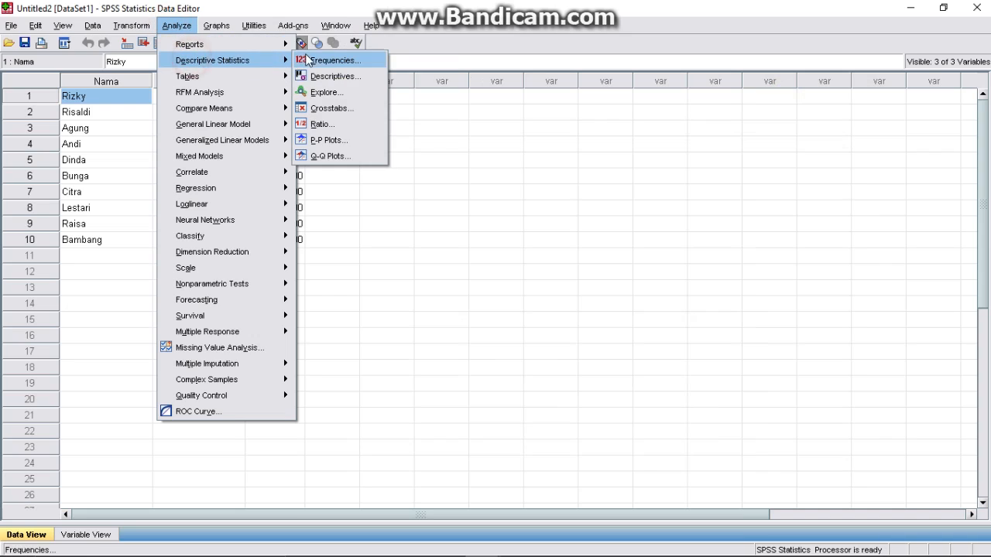
{"action": "left_click", "coordinate": [329, 60]}
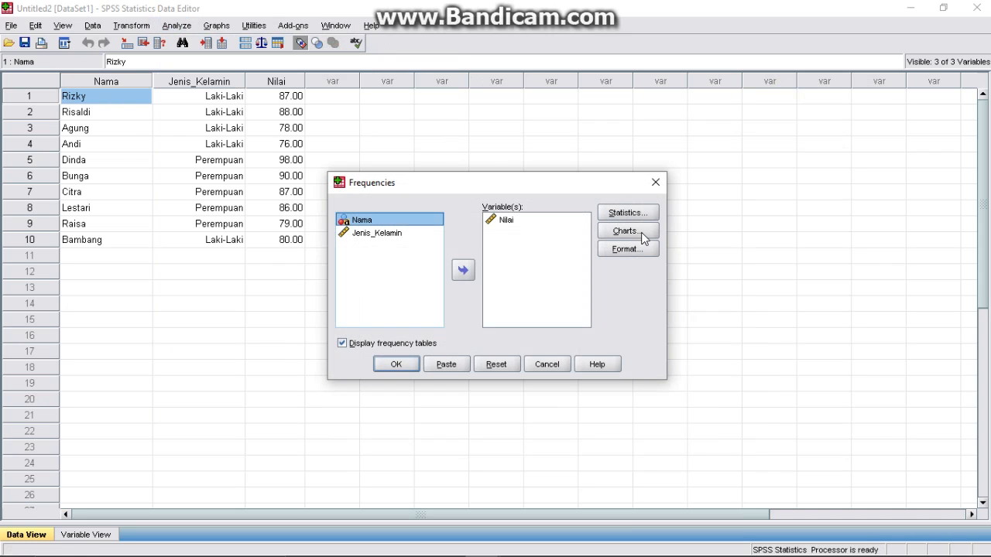
{"action": "left_click", "coordinate": [656, 183]}
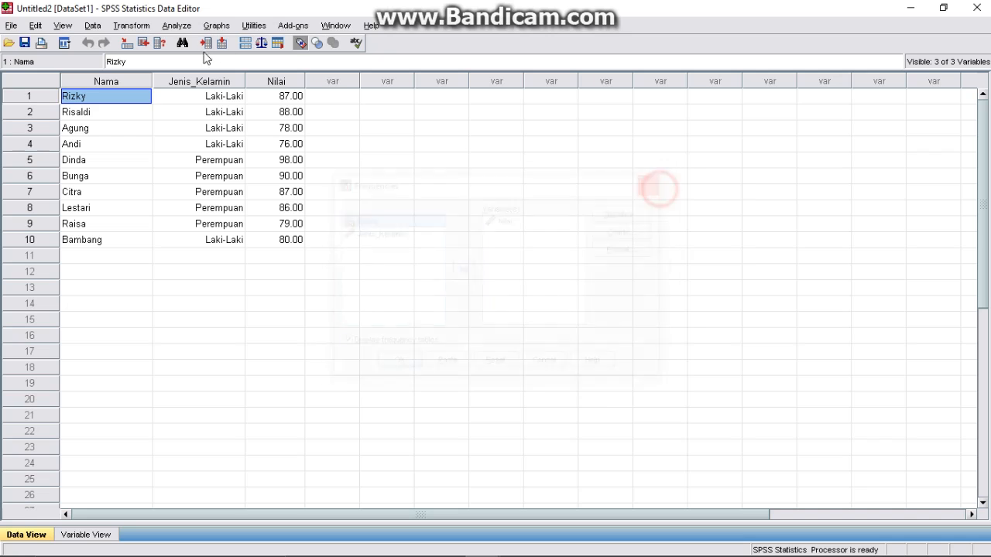
- Set up a Frequencies analysis of Nilai with Histograms as the chart type
{"action": "left_click", "coordinate": [177, 26]}
{"action": "mouse_move", "coordinate": [192, 65]}
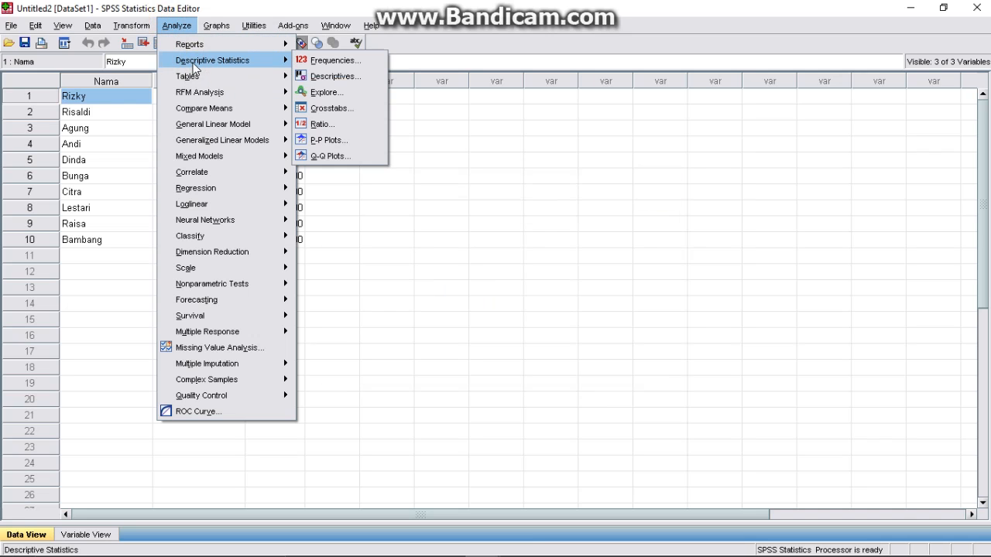
{"action": "left_click", "coordinate": [325, 60]}
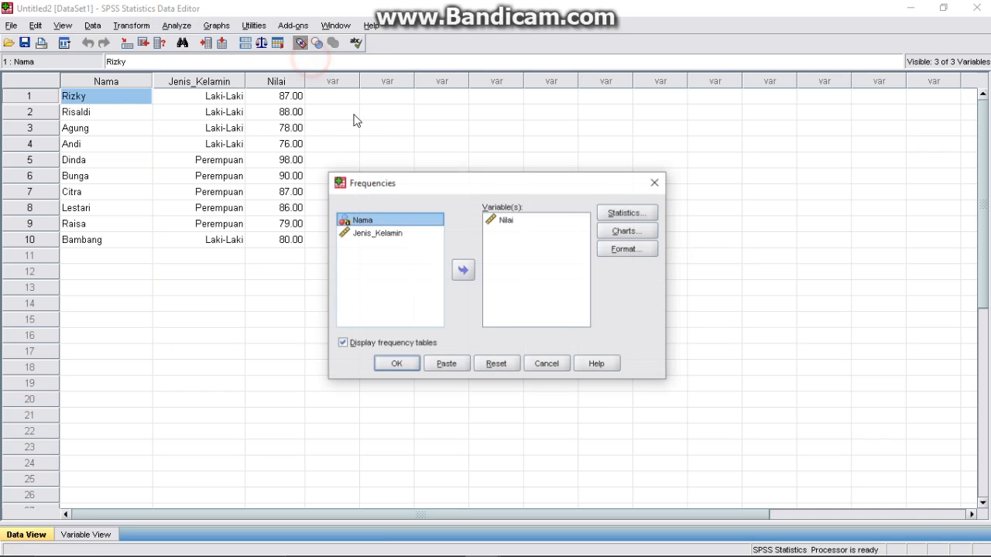
{"action": "left_click", "coordinate": [540, 230]}
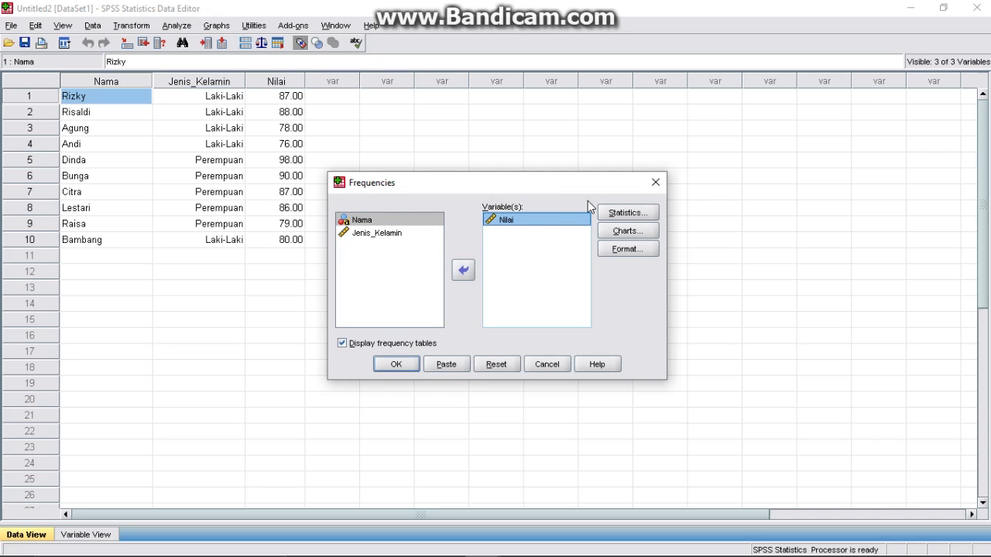
{"action": "left_click", "coordinate": [621, 235]}
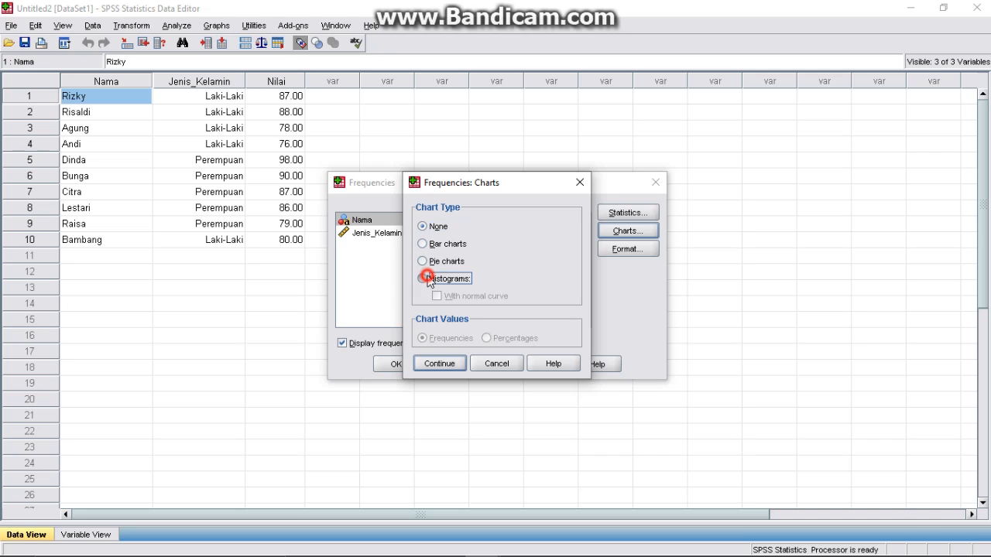
{"action": "left_click", "coordinate": [423, 244]}
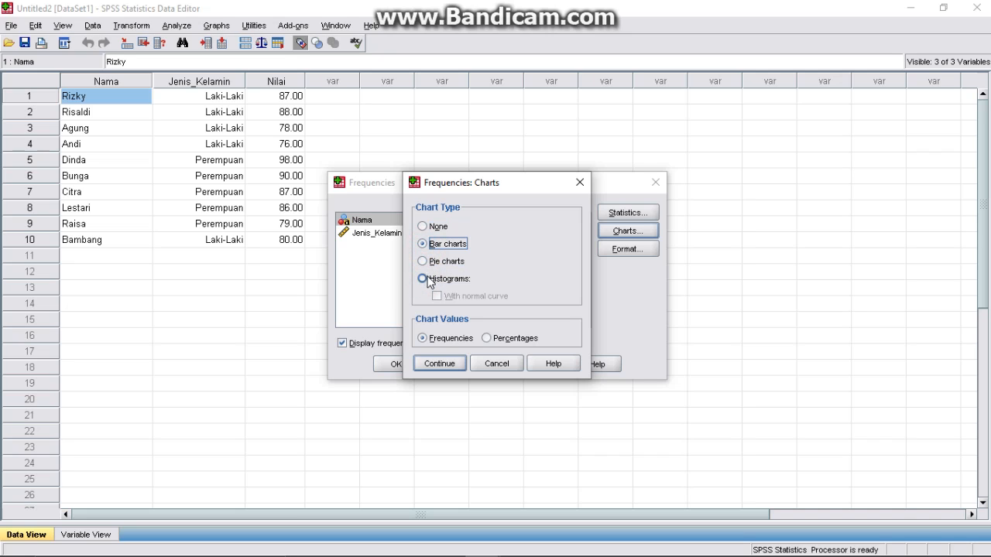
{"action": "left_click", "coordinate": [422, 279]}
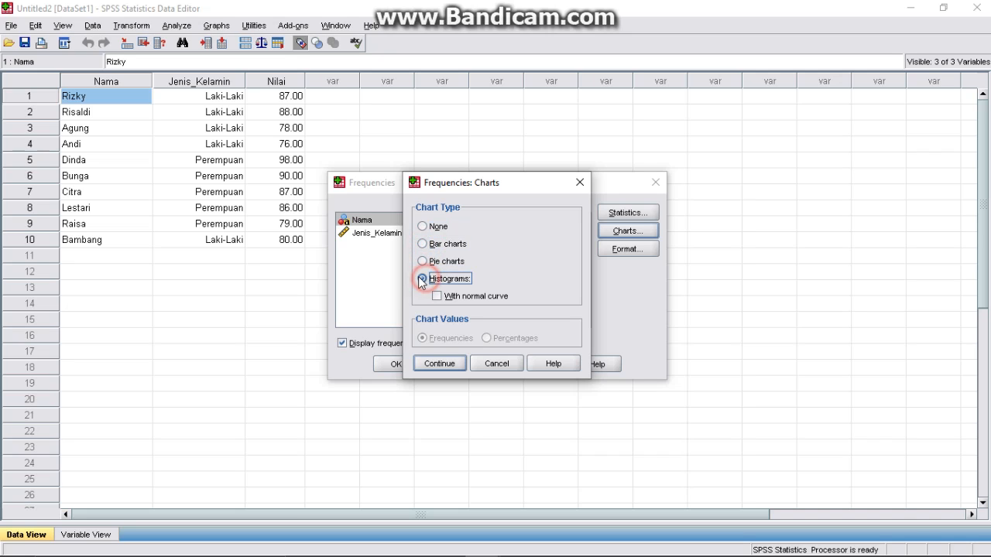
{"action": "left_click", "coordinate": [440, 364]}
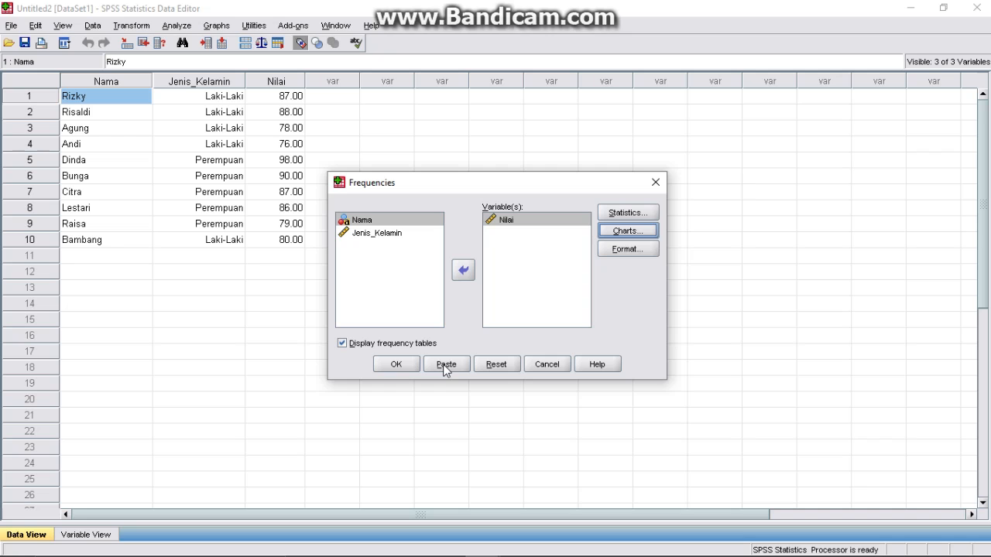
- Run the Frequencies analysis and review the Nilai histogram and the tables in the output
{"action": "left_click", "coordinate": [403, 369]}
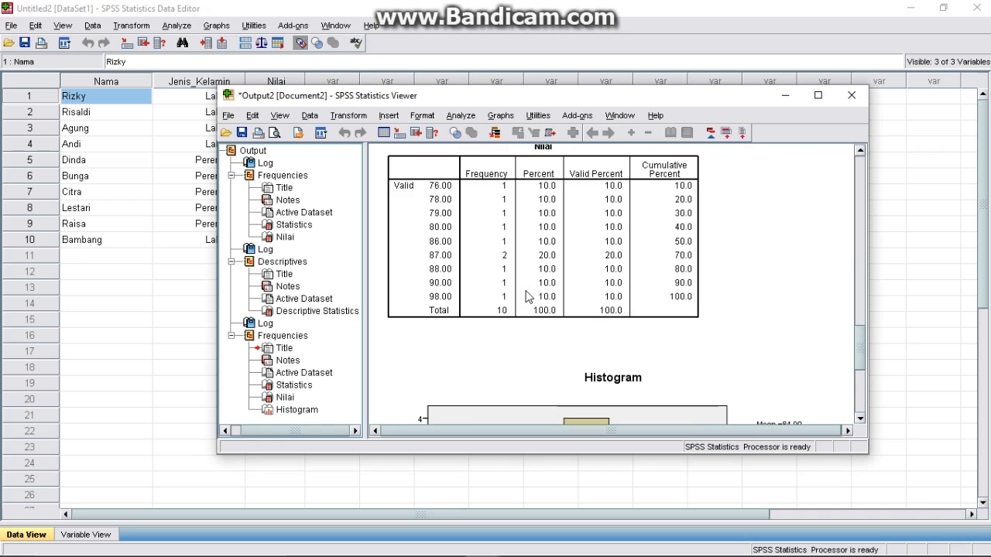
{"action": "scroll", "coordinate": [503, 288], "scroll_direction": "up", "scroll_amount": 10}
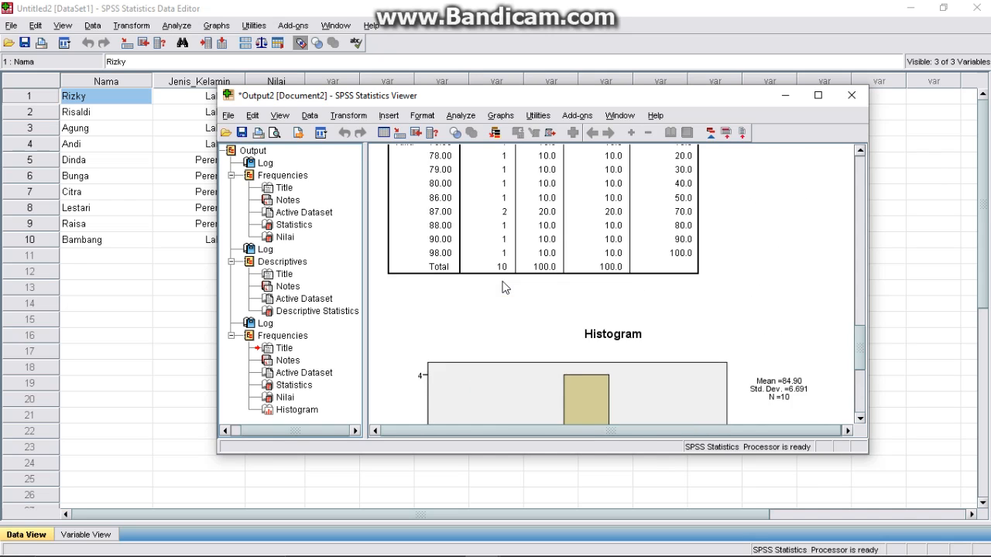
{"action": "scroll", "coordinate": [504, 288], "scroll_direction": "down", "scroll_amount": 8}
{"action": "scroll", "coordinate": [503, 288], "scroll_direction": "down", "scroll_amount": 4}
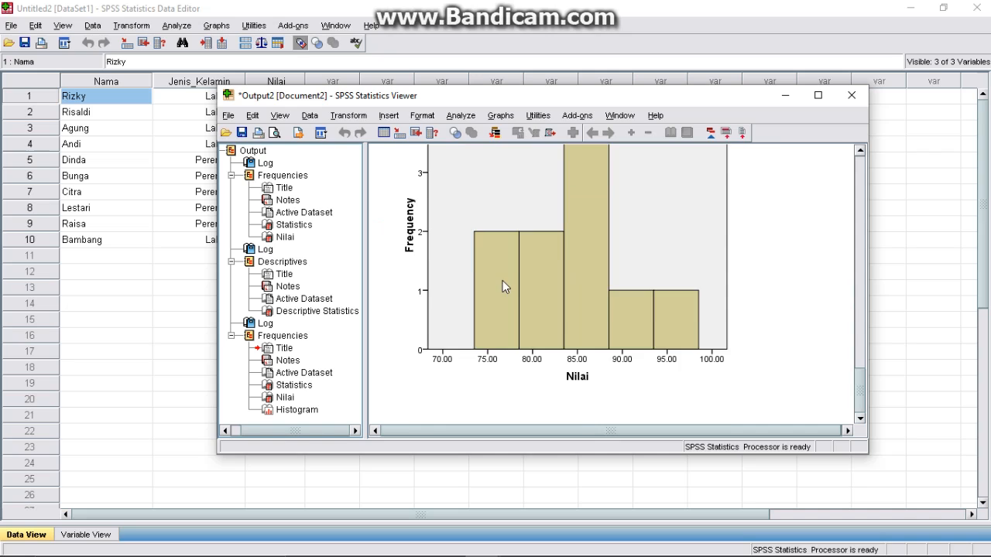
{"action": "scroll", "coordinate": [503, 280], "scroll_direction": "up", "scroll_amount": 10}
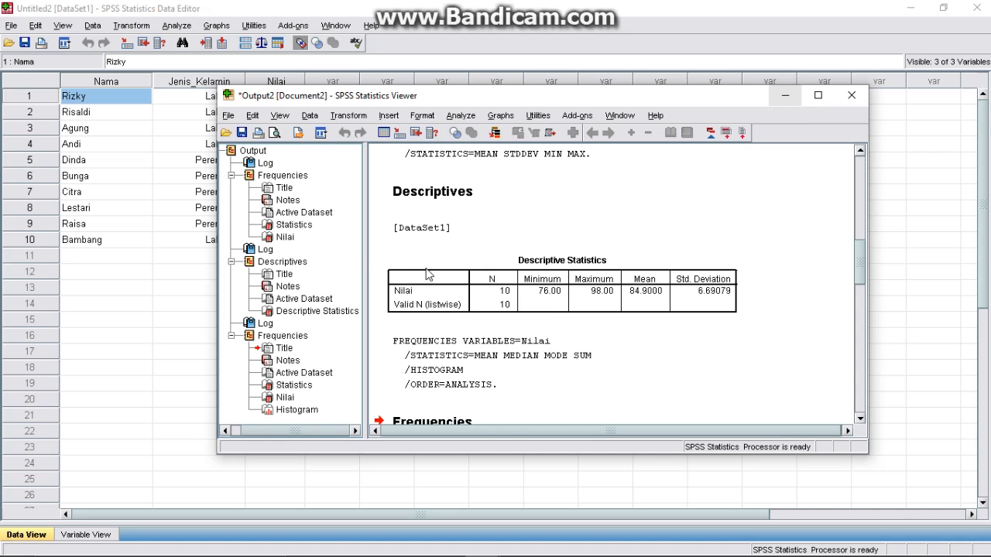
- Look through the Nilai histogram, statistics and frequency tables in the output once more, and minimize the viewer
{"action": "scroll", "coordinate": [459, 292], "scroll_direction": "down", "scroll_amount": 10}
{"action": "scroll", "coordinate": [459, 291], "scroll_direction": "down", "scroll_amount": 5}
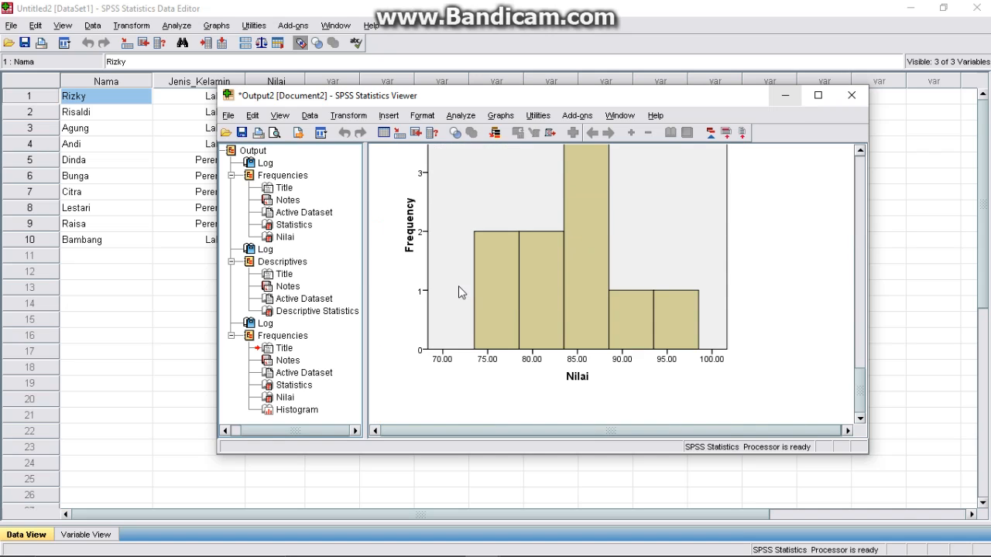
{"action": "scroll", "coordinate": [459, 292], "scroll_direction": "up", "scroll_amount": 8}
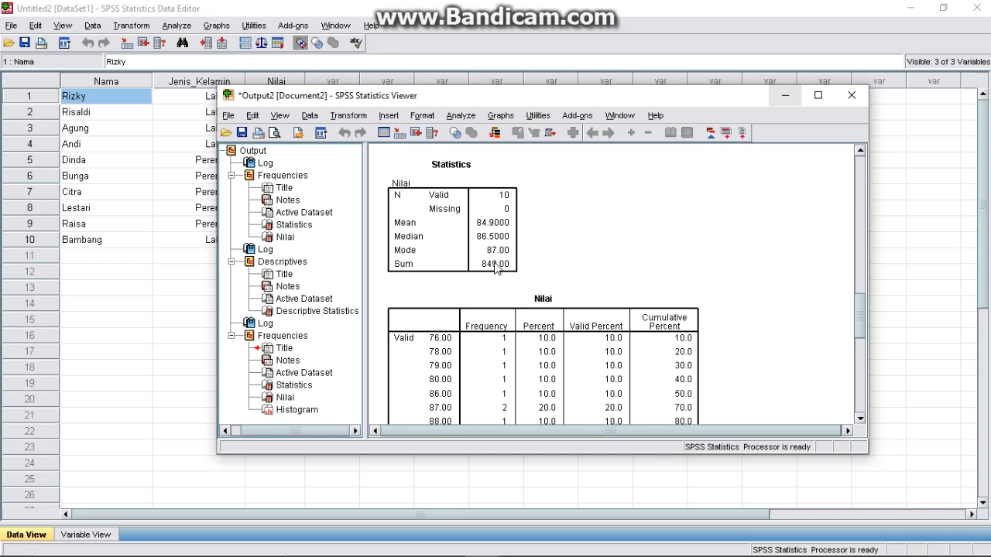
{"action": "scroll", "coordinate": [460, 324], "scroll_direction": "up", "scroll_amount": 12}
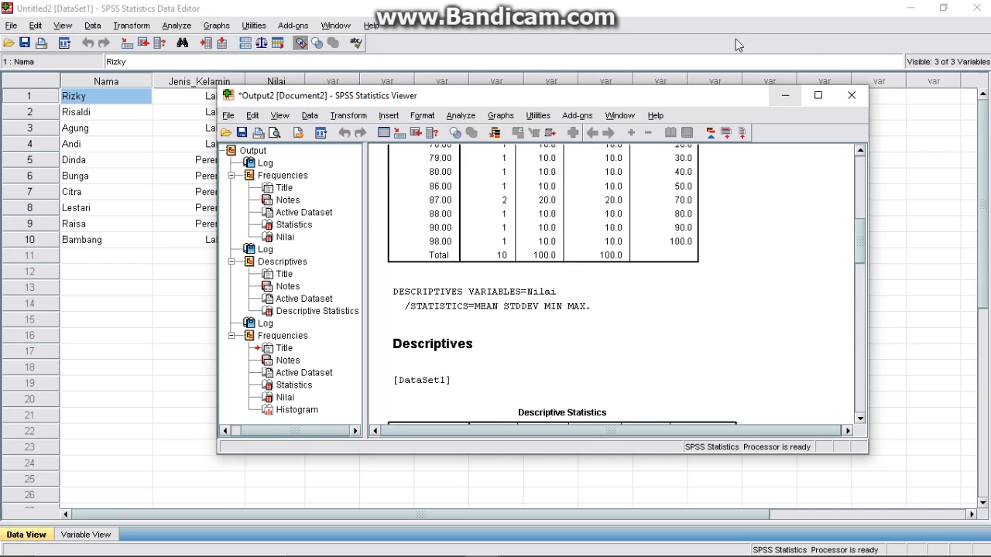
{"action": "left_click", "coordinate": [786, 97]}
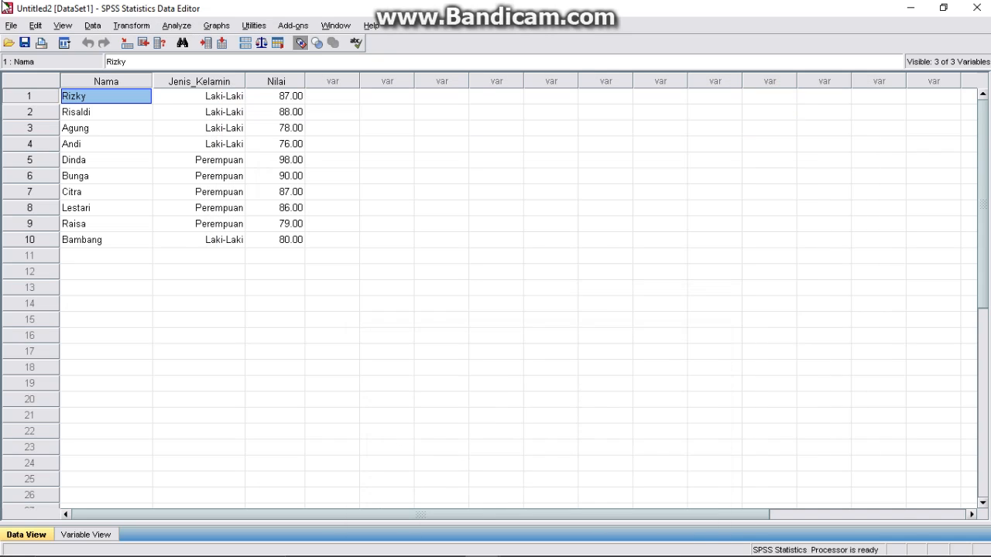
- Save the dataset in the Documents folder as an SPSS Statistics file named input1
{"action": "left_click", "coordinate": [11, 25]}
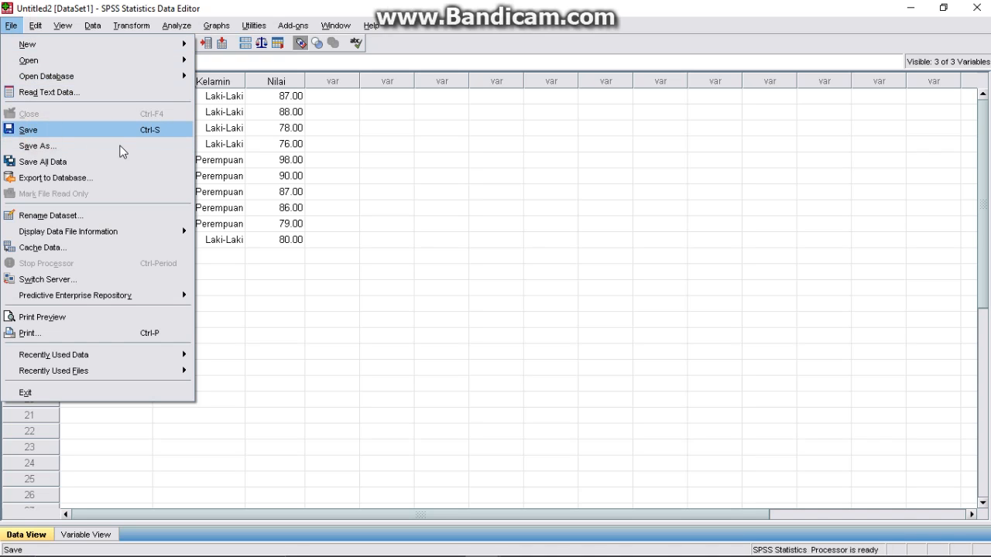
{"action": "left_click", "coordinate": [152, 146]}
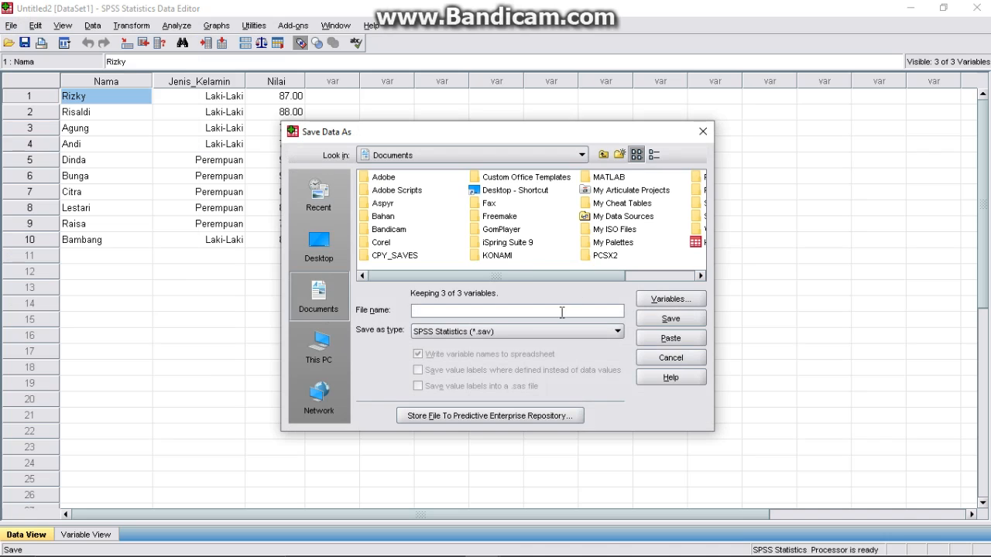
{"action": "left_click", "coordinate": [518, 313]}
{"action": "type", "text": "input1"}
{"action": "left_click", "coordinate": [670, 319]}
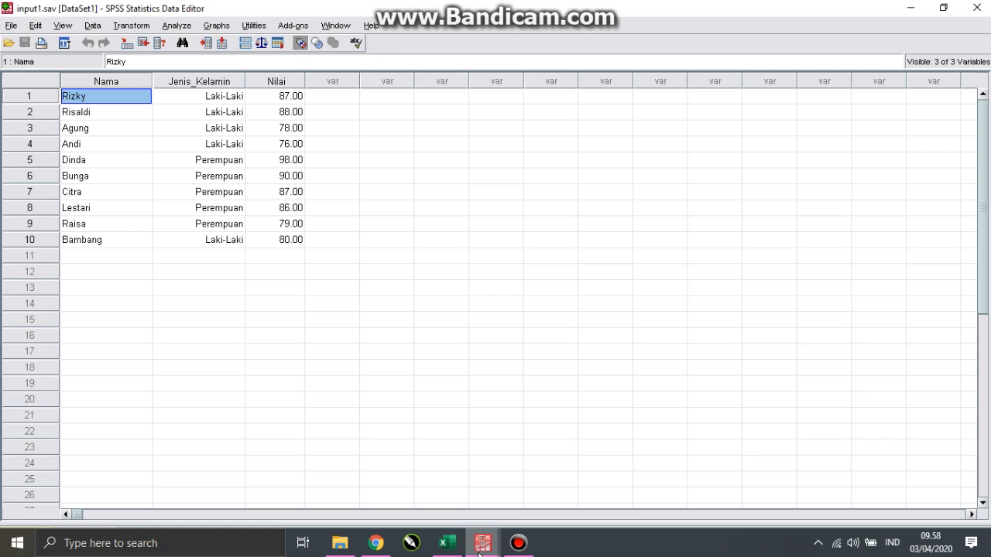
- Bring back the output viewer and save its output in the Documents folder as a viewer file named output2
{"action": "mouse_move", "coordinate": [481, 542]}
{"action": "left_click", "coordinate": [433, 473]}
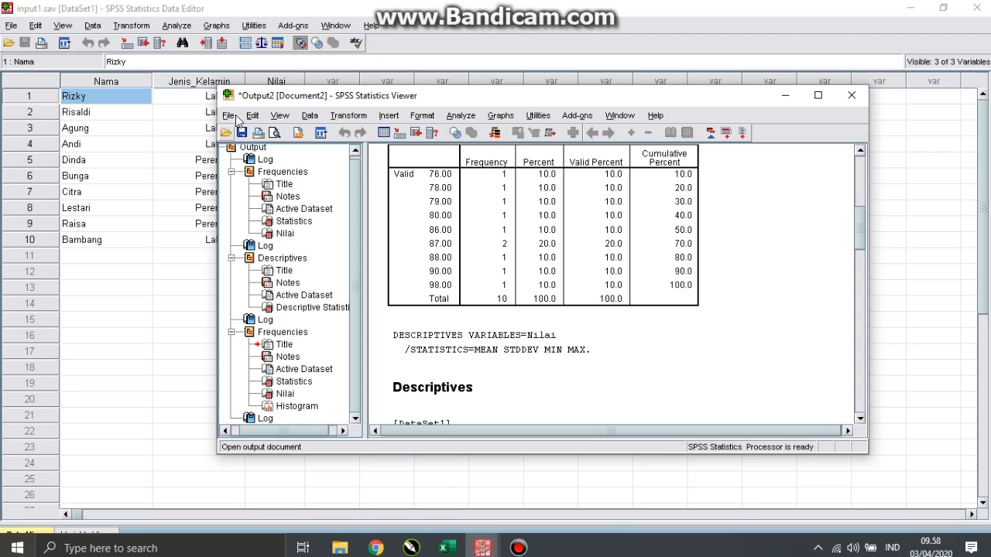
{"action": "left_click", "coordinate": [229, 115]}
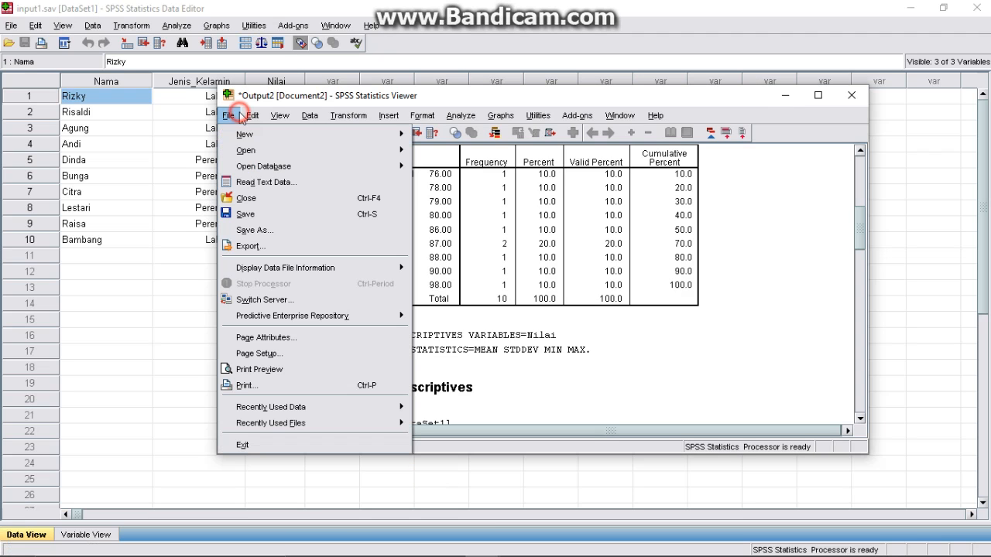
{"action": "left_click", "coordinate": [245, 215]}
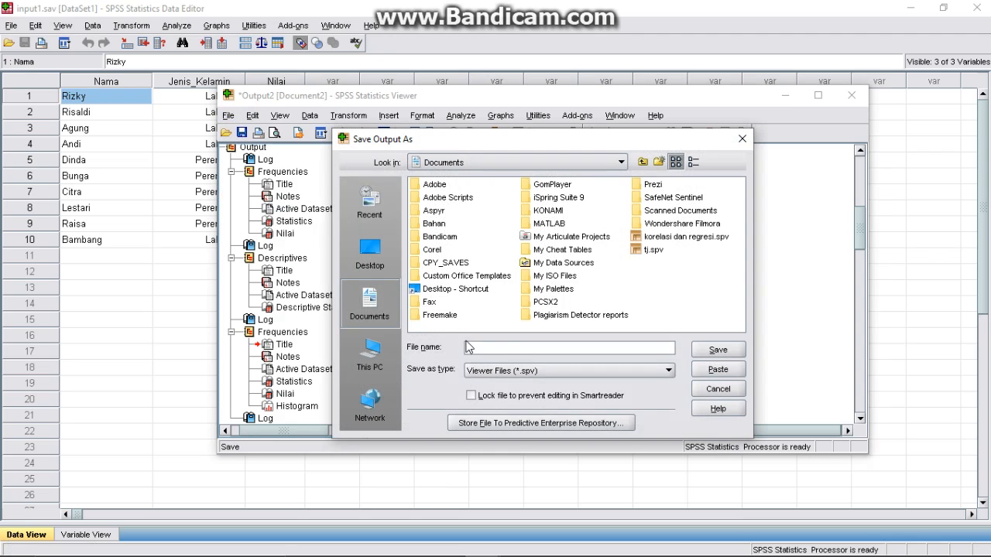
{"action": "type", "text": "out"}
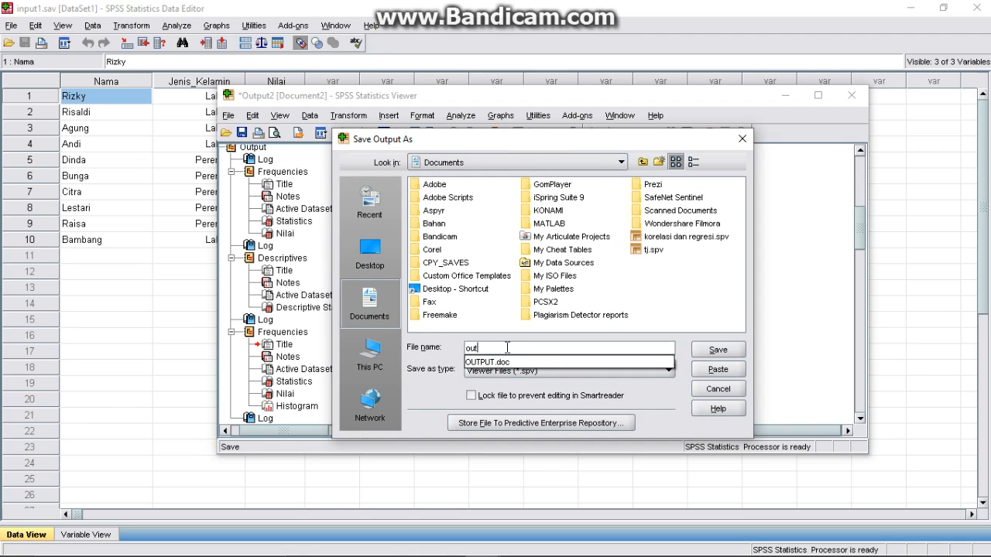
{"action": "type", "text": "put2"}
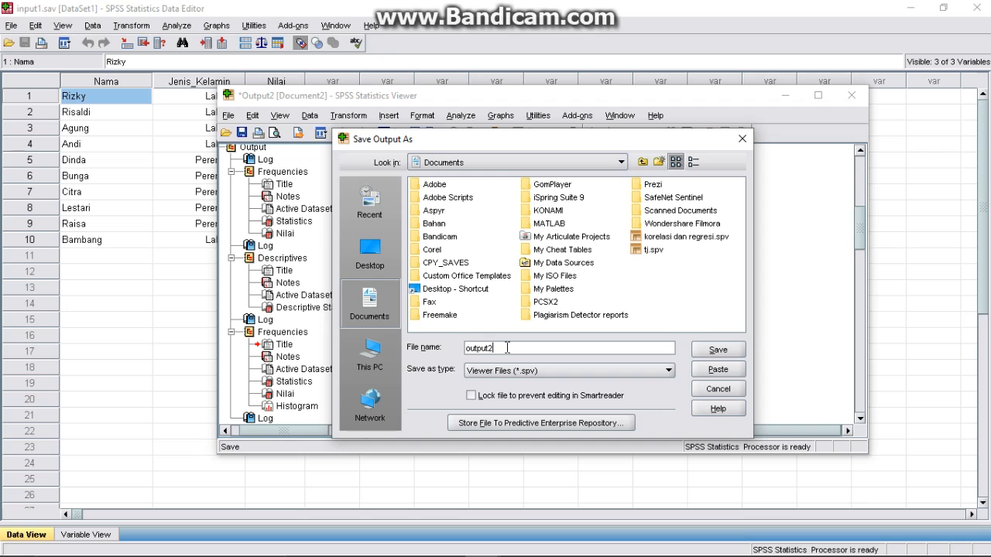
{"action": "left_click", "coordinate": [739, 350]}
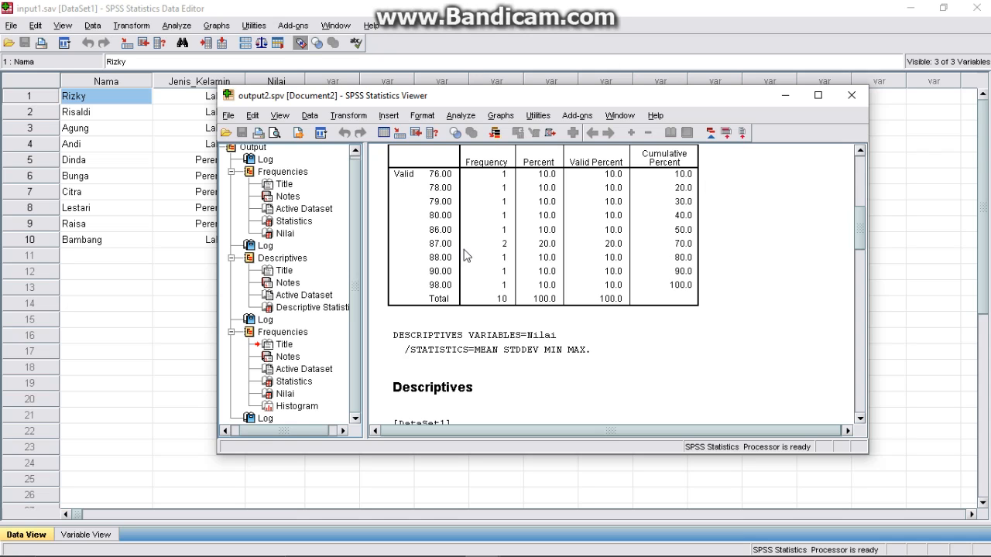
{"action": "scroll", "coordinate": [523, 308], "scroll_direction": "up", "scroll_amount": 5}
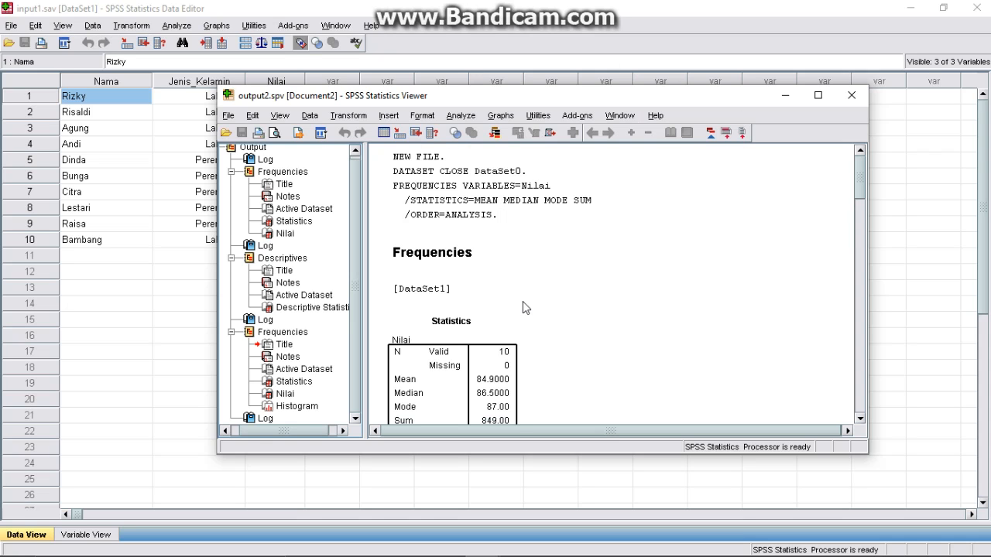
{"action": "scroll", "coordinate": [522, 301], "scroll_direction": "down", "scroll_amount": 8}
{"action": "scroll", "coordinate": [522, 306], "scroll_direction": "up", "scroll_amount": 5}
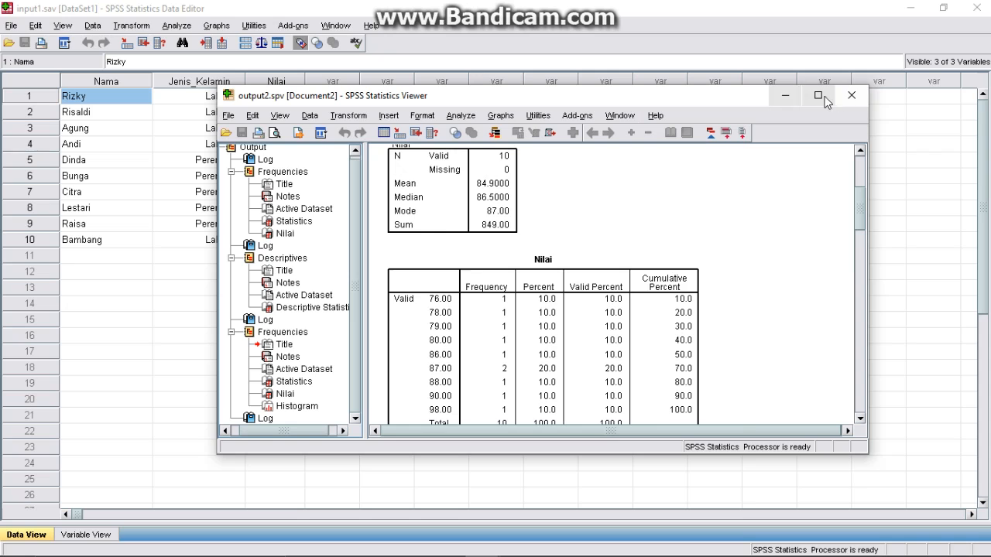
{"action": "mouse_move", "coordinate": [664, 541]}
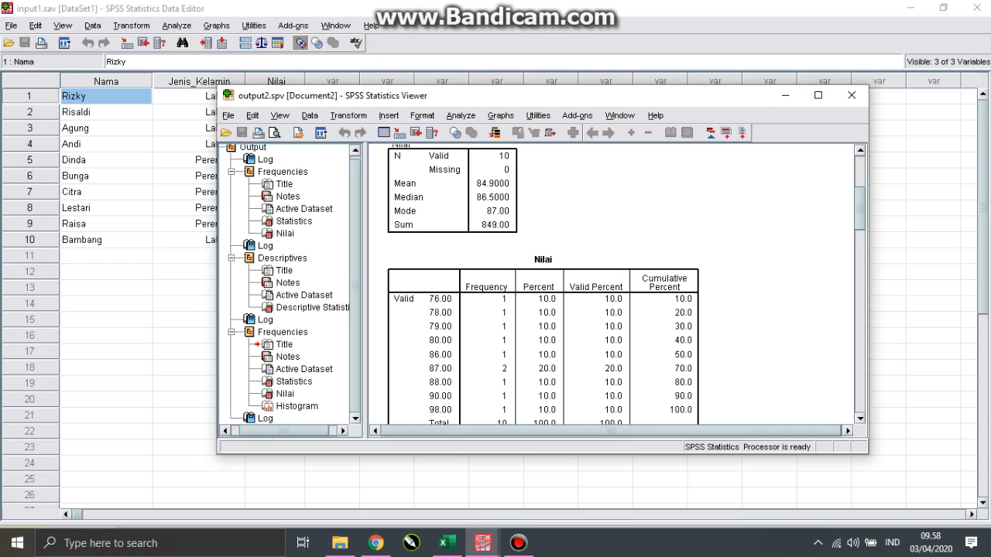